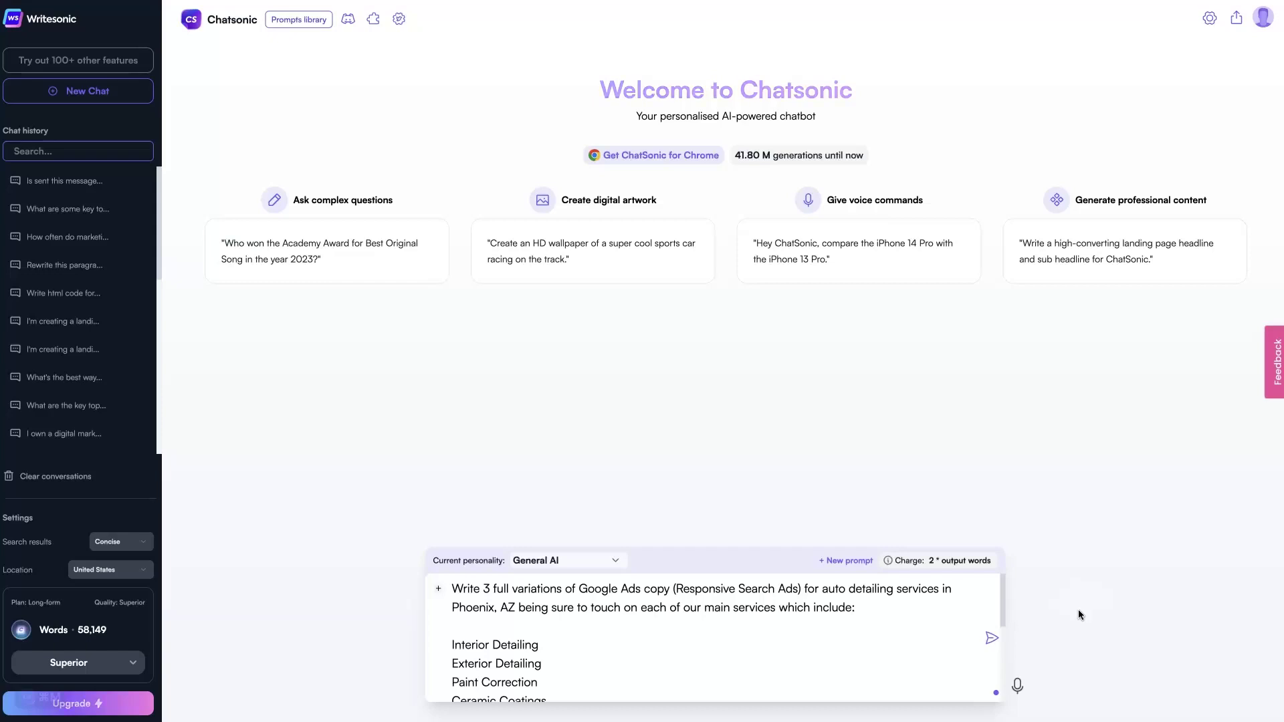
# Submit the prompt requesting three Google Ads variations for auto detailing in Phoenix, AZ.
pyautogui.scroll(-3, 642, 625)
pyautogui.scroll(5, 642, 625)
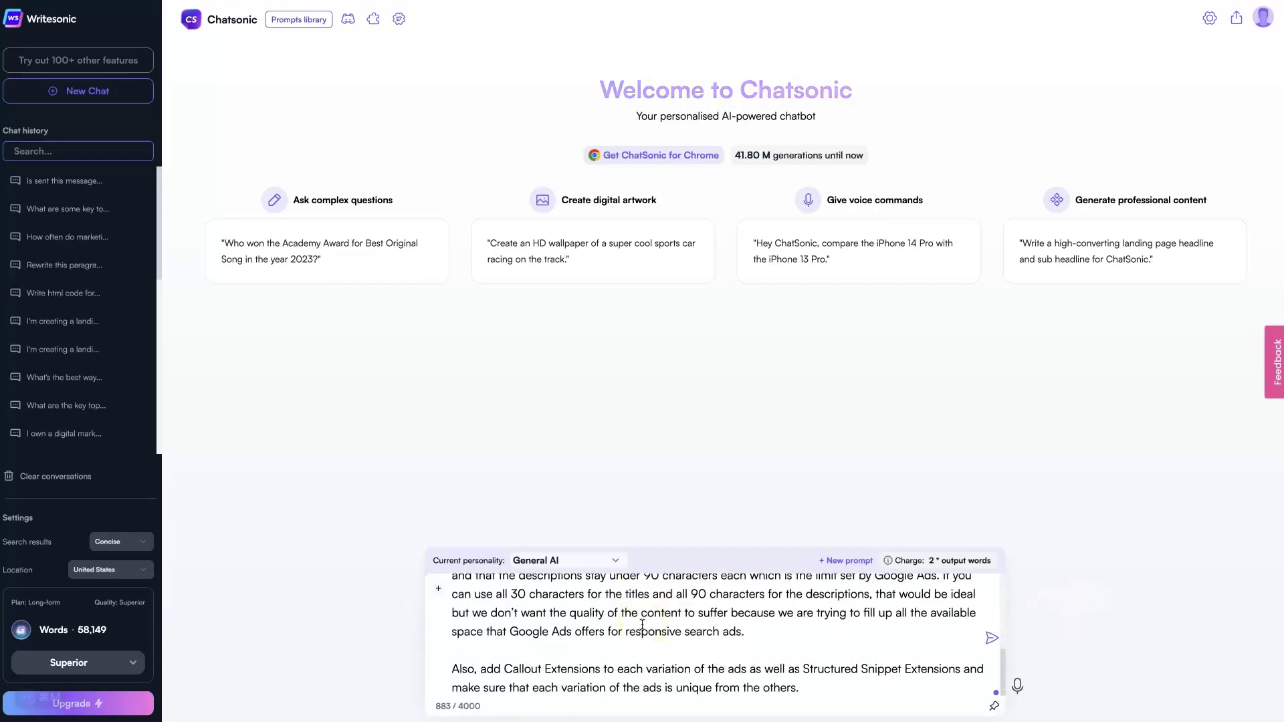
pyautogui.click(990, 638)
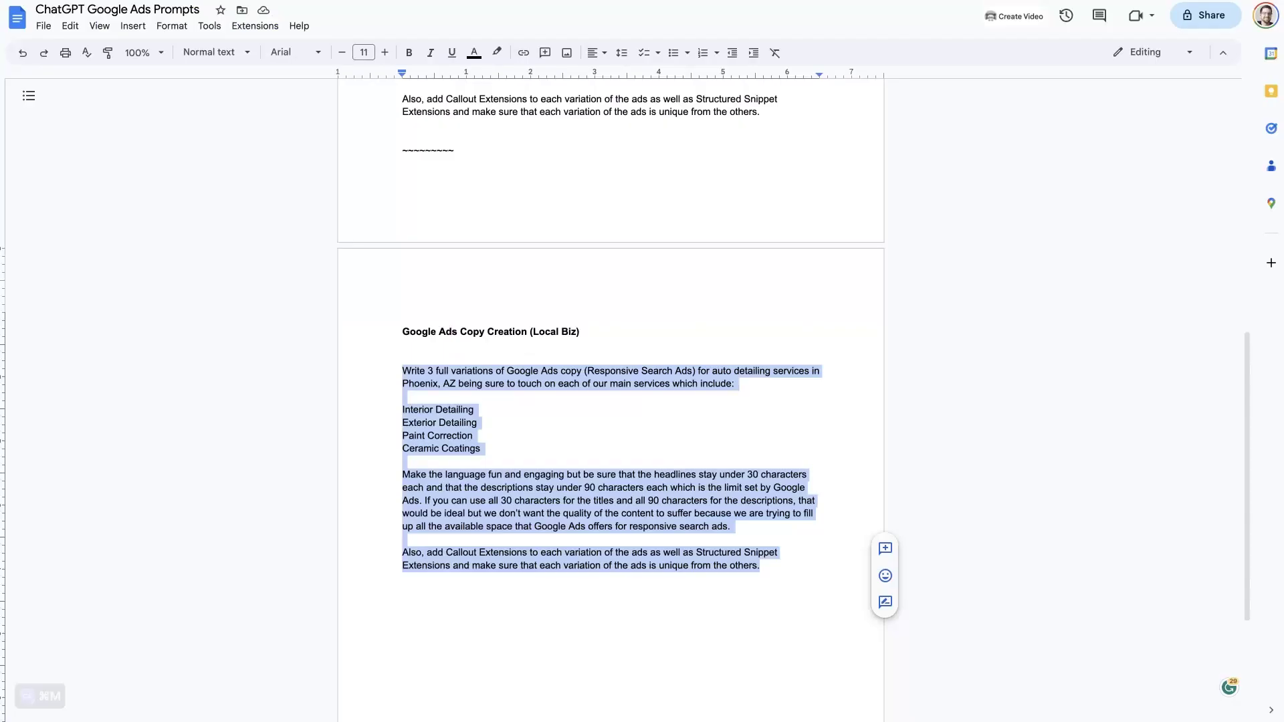
pyautogui.click(572, 367)
pyautogui.scroll(8, 625, 430)
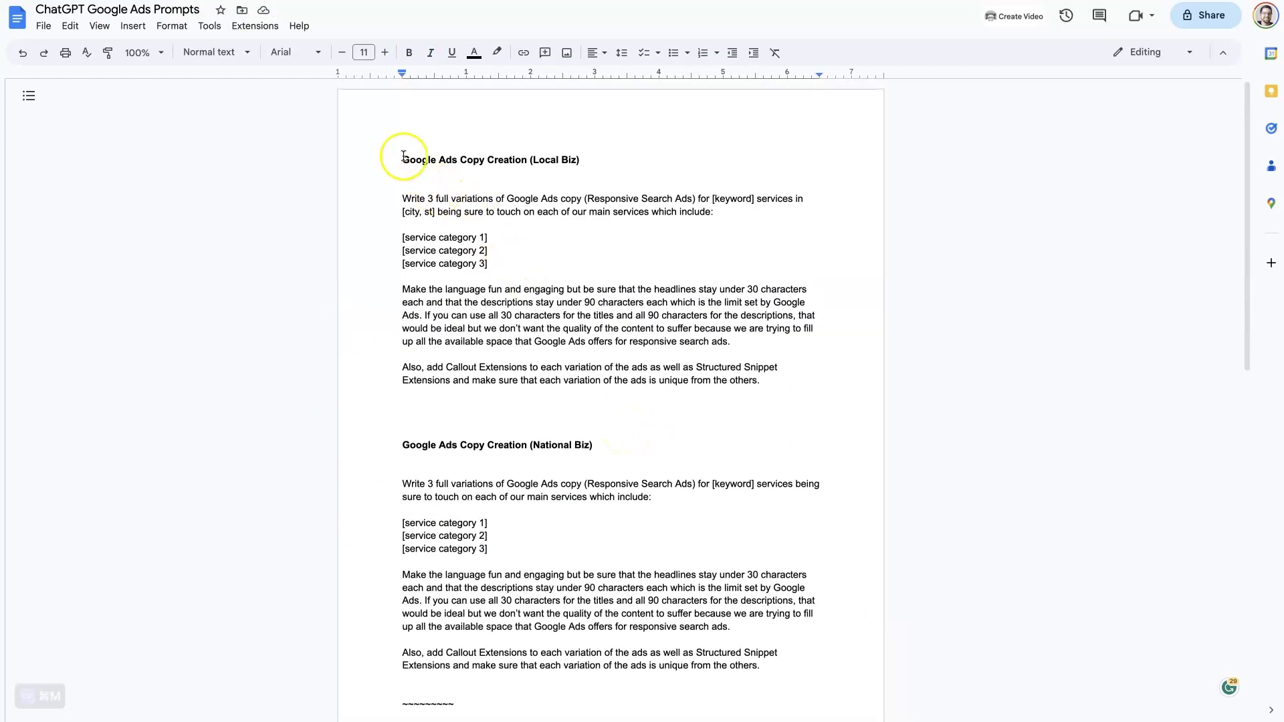
pyautogui.click(398, 199)
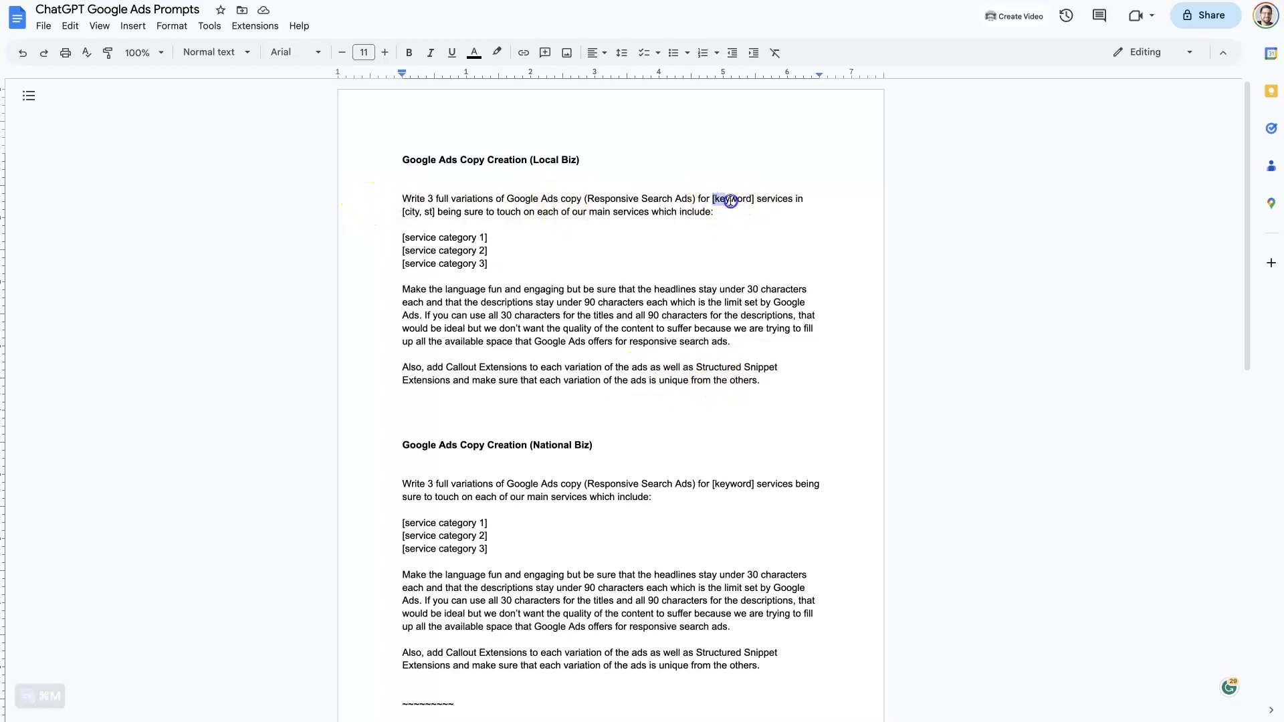
pyautogui.moveTo(719, 199); pyautogui.dragTo(757, 200)
pyautogui.moveTo(435, 212); pyautogui.dragTo(398, 212)
pyautogui.moveTo(489, 265); pyautogui.dragTo(378, 238)
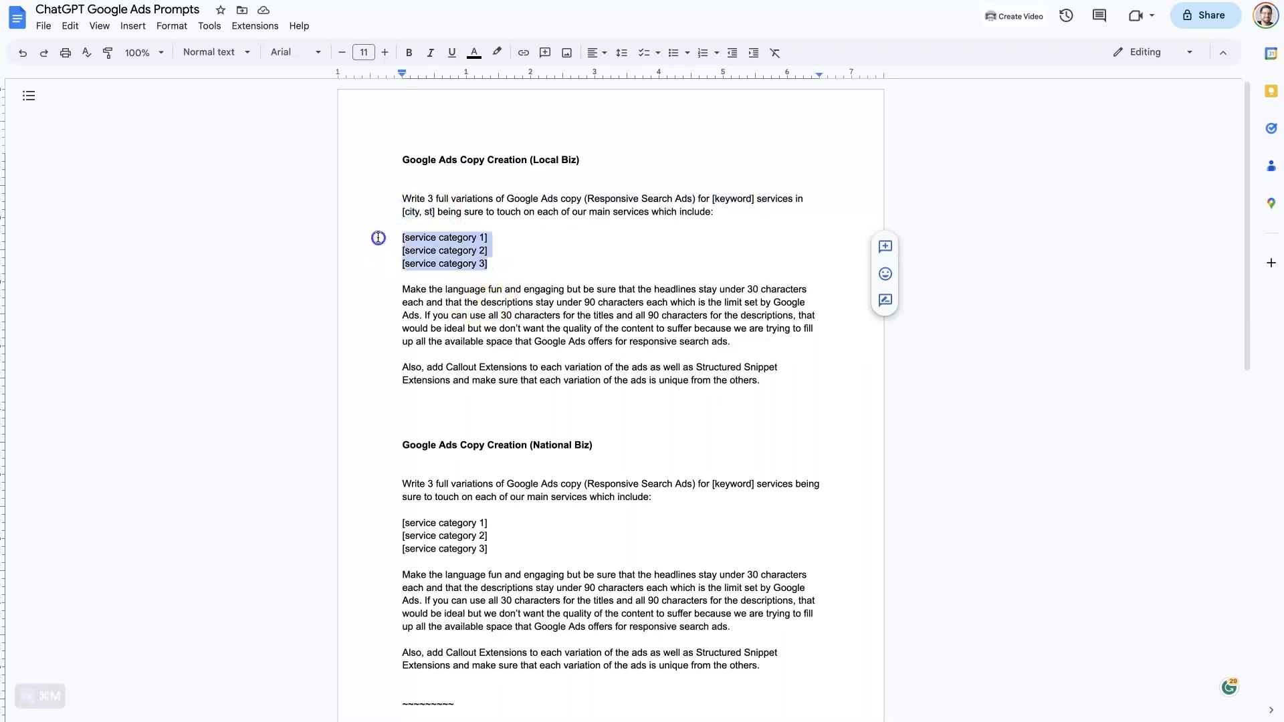
pyautogui.click(492, 264)
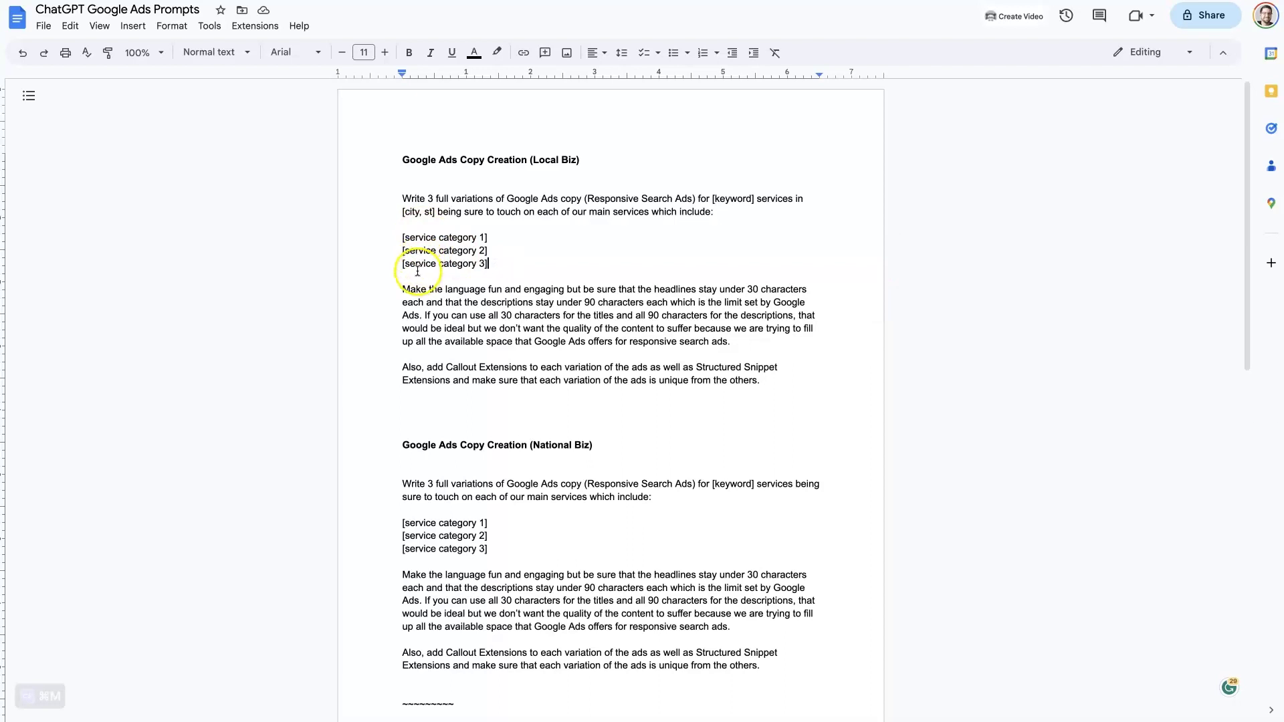
pyautogui.scroll(-8, 579, 357)
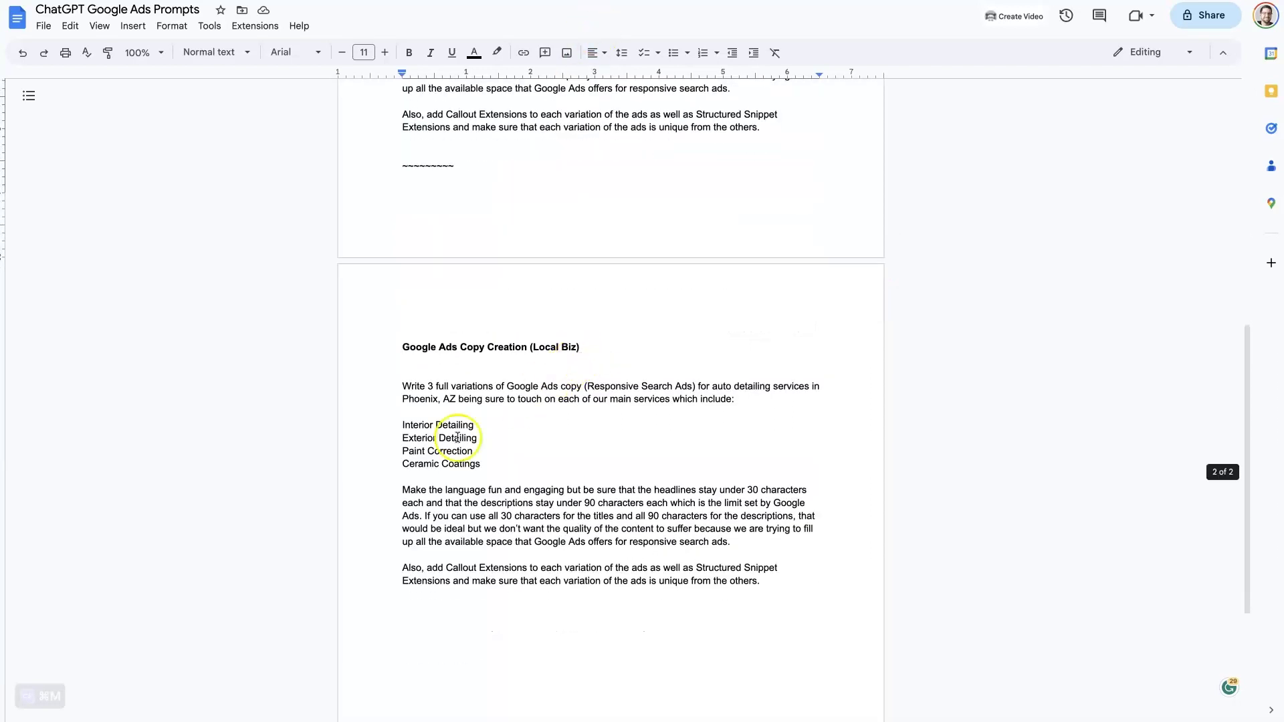
pyautogui.scroll(8, 512, 306)
pyautogui.scroll(-1, 516, 200)
pyautogui.scroll(1, 522, 200)
pyautogui.moveTo(435, 212); pyautogui.dragTo(401, 212)
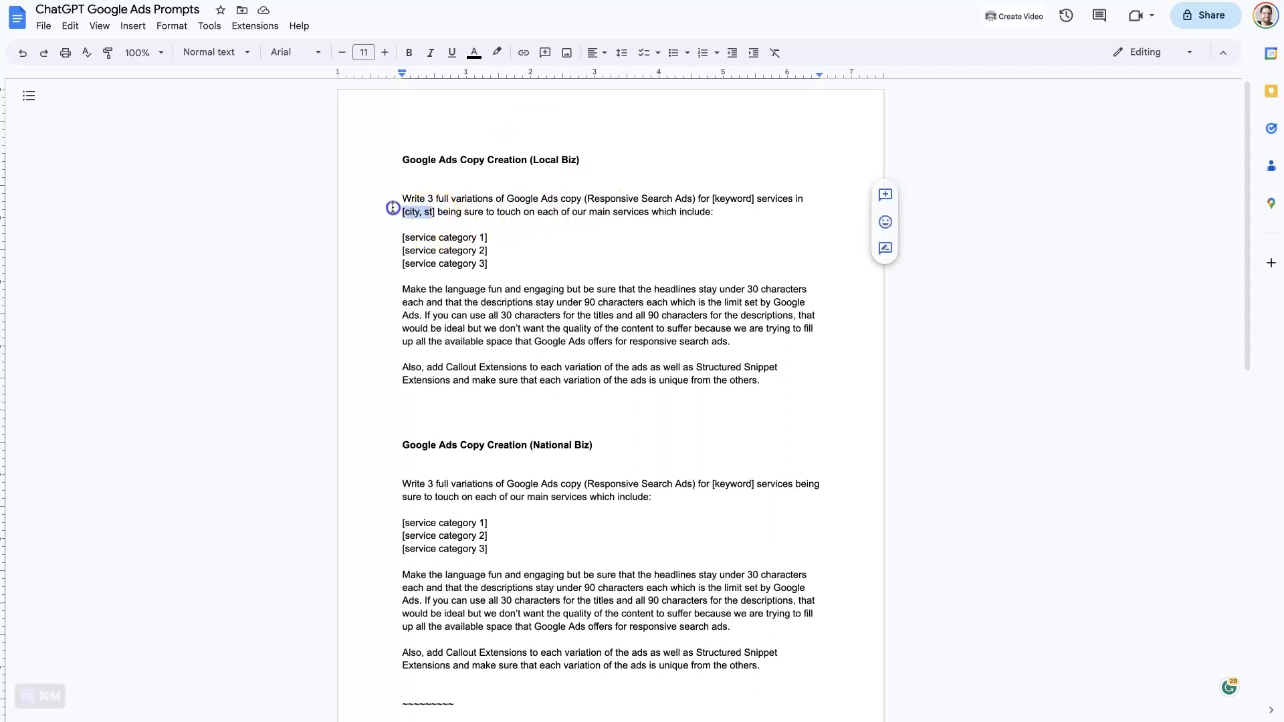
pyautogui.scroll(-2, 503, 338)
pyautogui.click(566, 315)
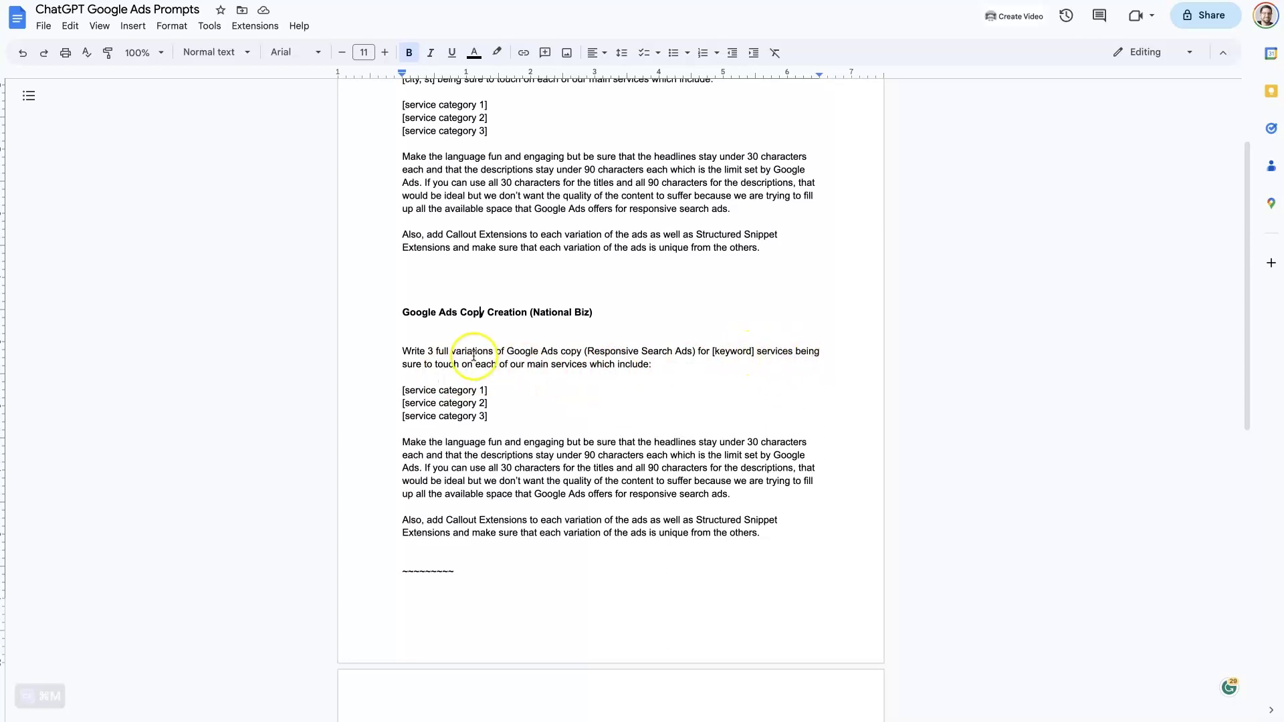
pyautogui.scroll(-3, 496, 446)
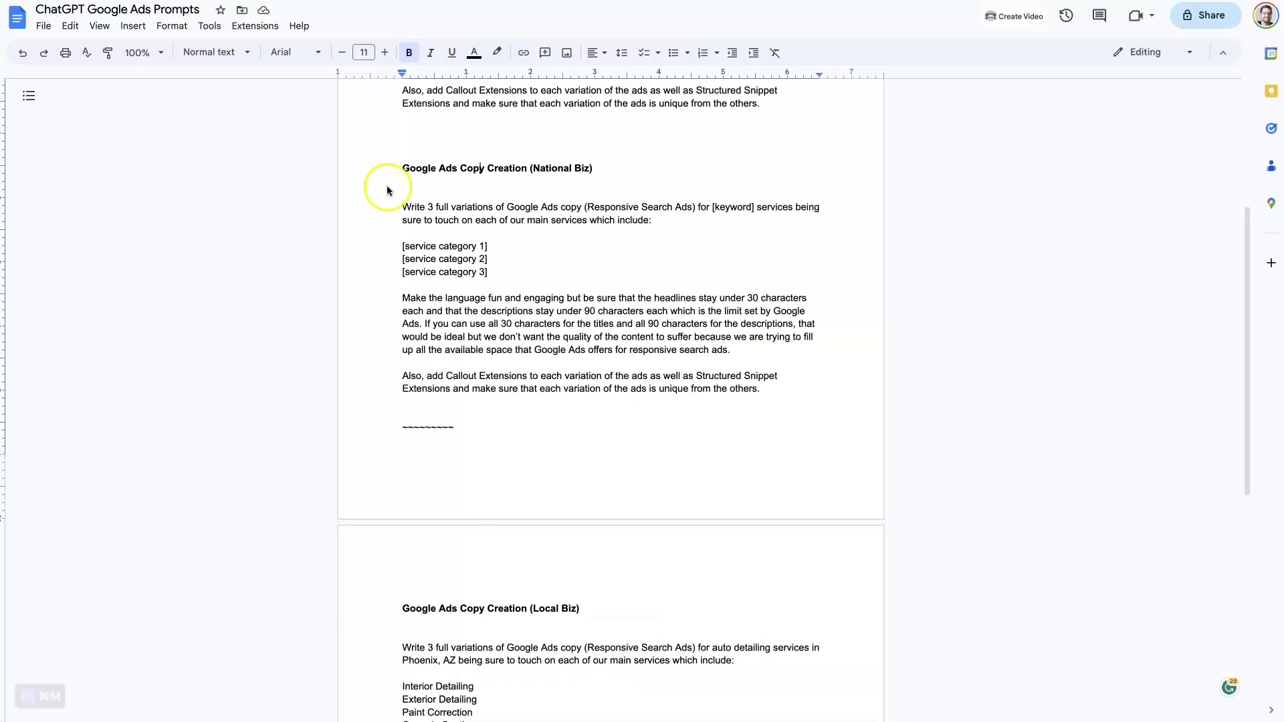
pyautogui.scroll(-2, 509, 374)
pyautogui.scroll(-3, 518, 370)
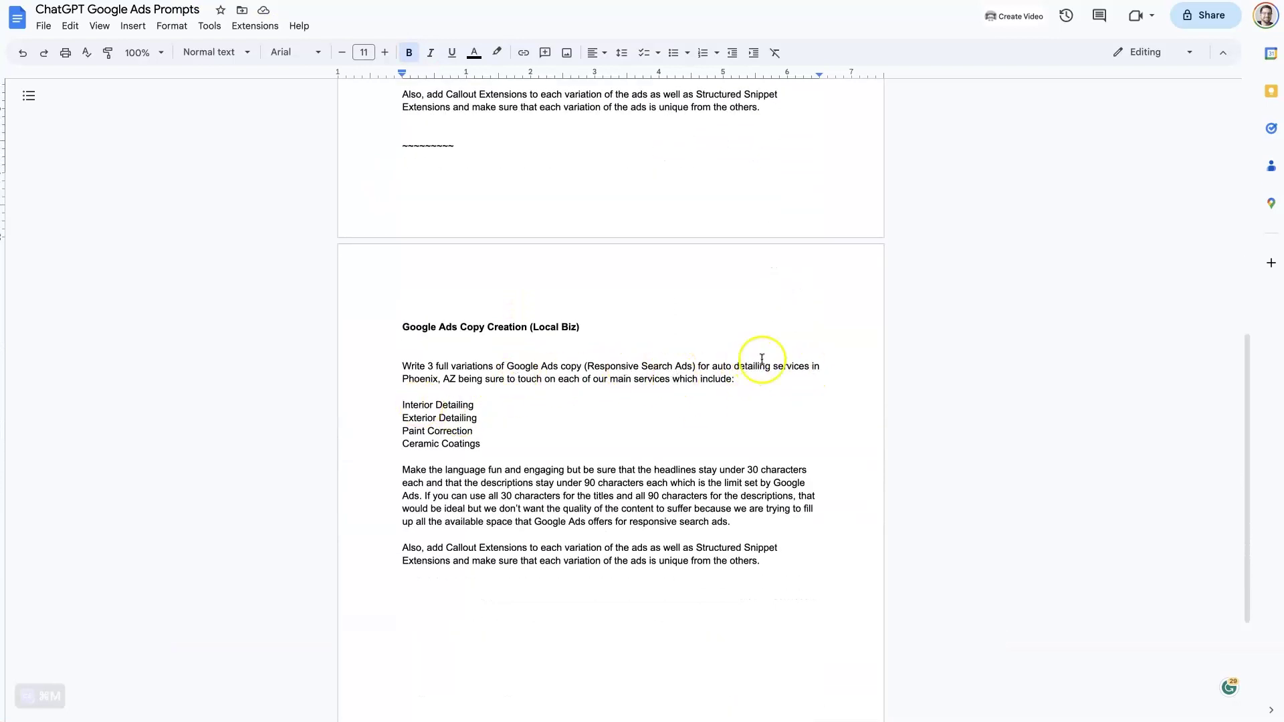
pyautogui.moveTo(713, 365); pyautogui.dragTo(795, 366)
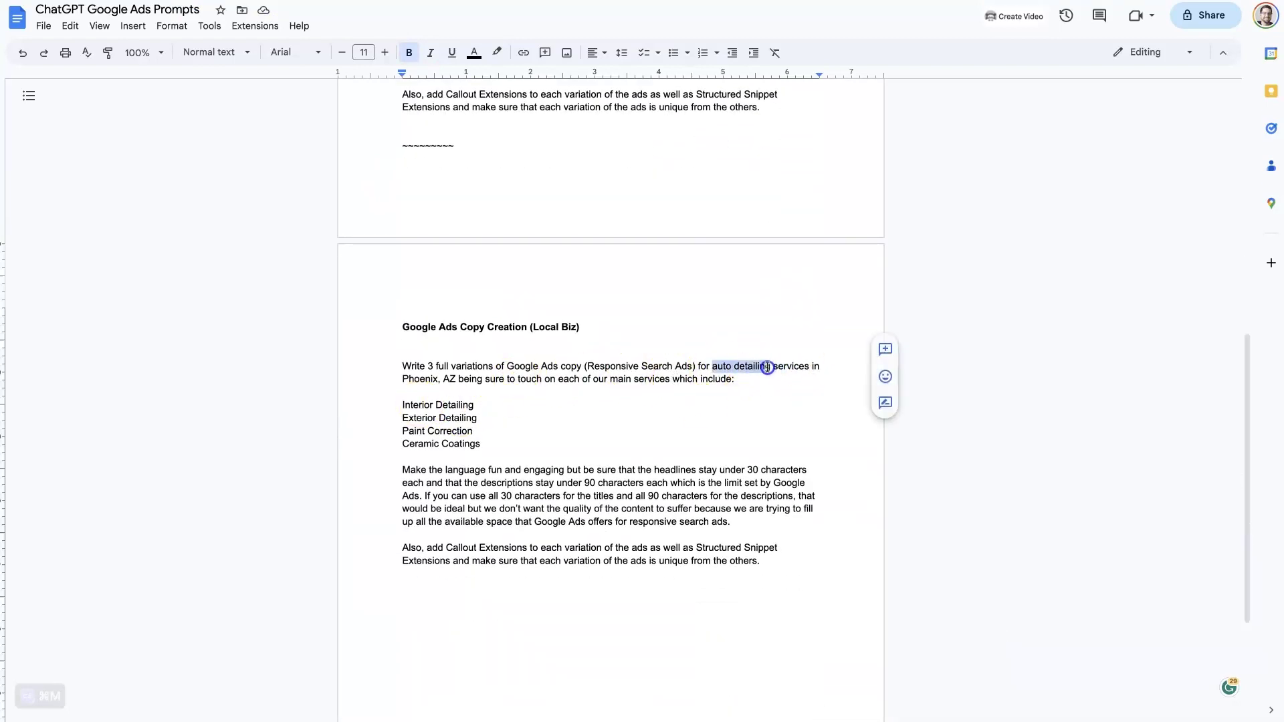
pyautogui.moveTo(402, 379); pyautogui.dragTo(444, 377)
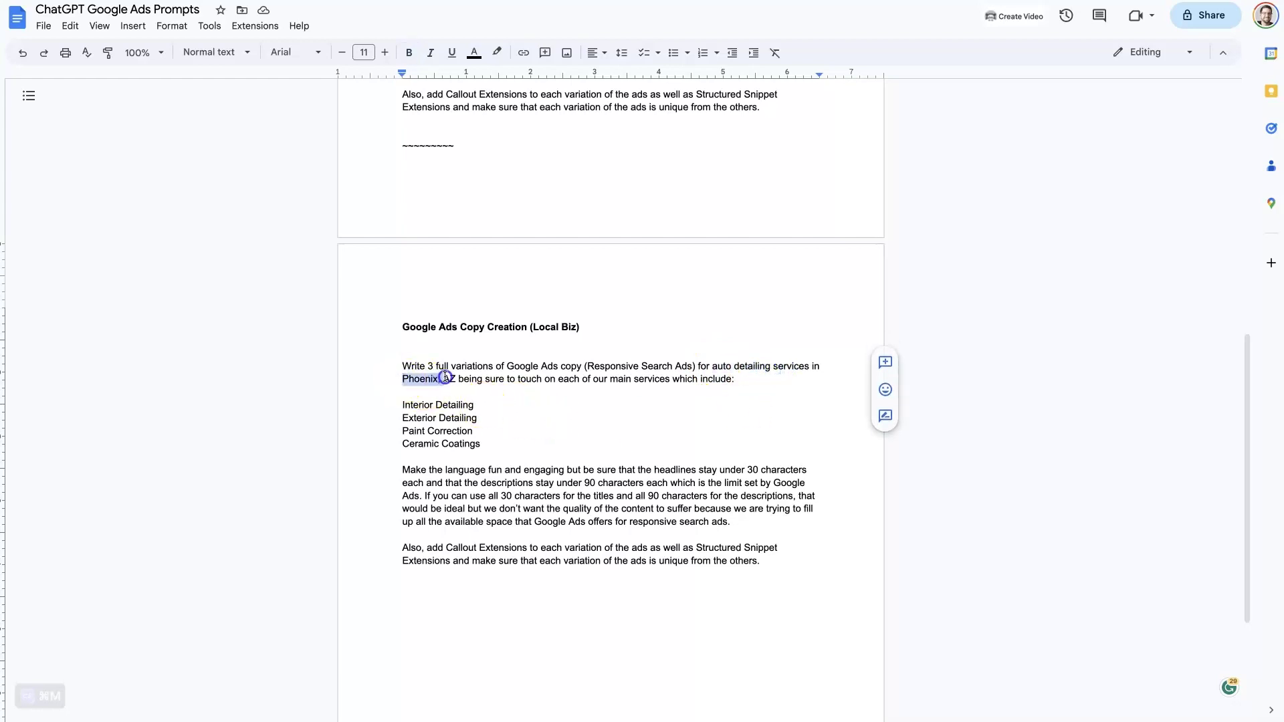
pyautogui.moveTo(483, 447); pyautogui.dragTo(396, 404)
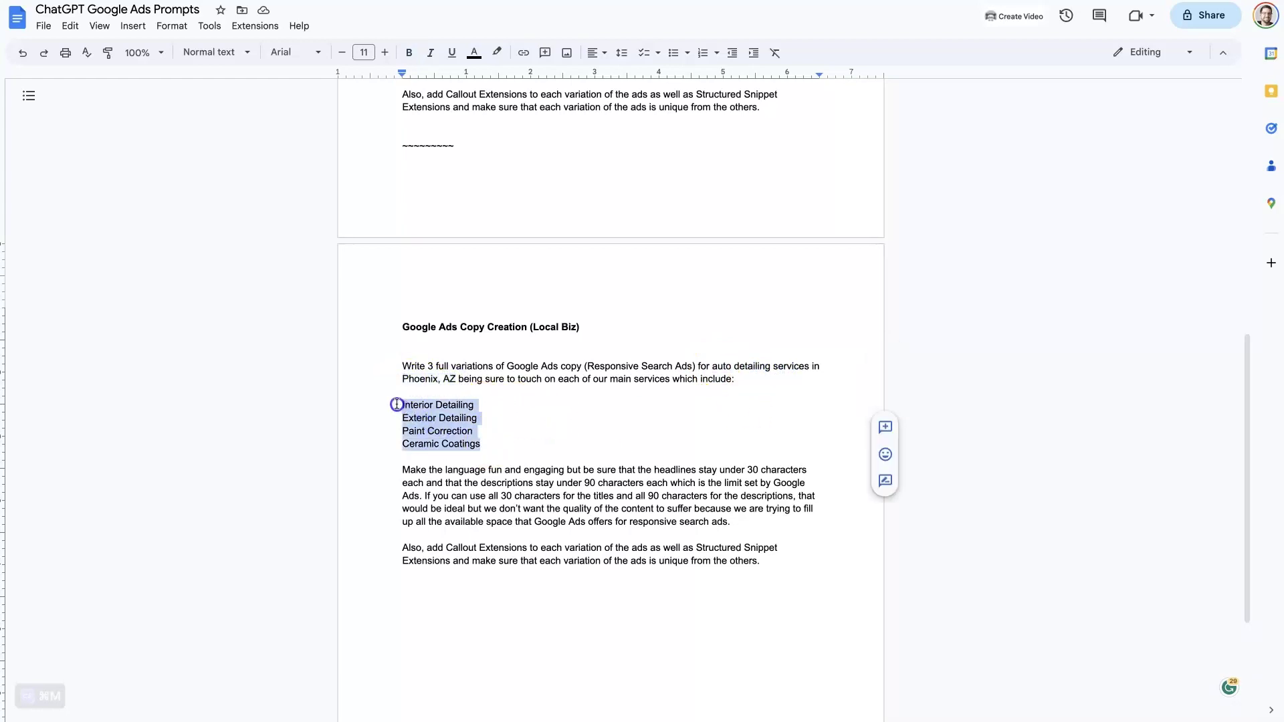
pyautogui.click(492, 443)
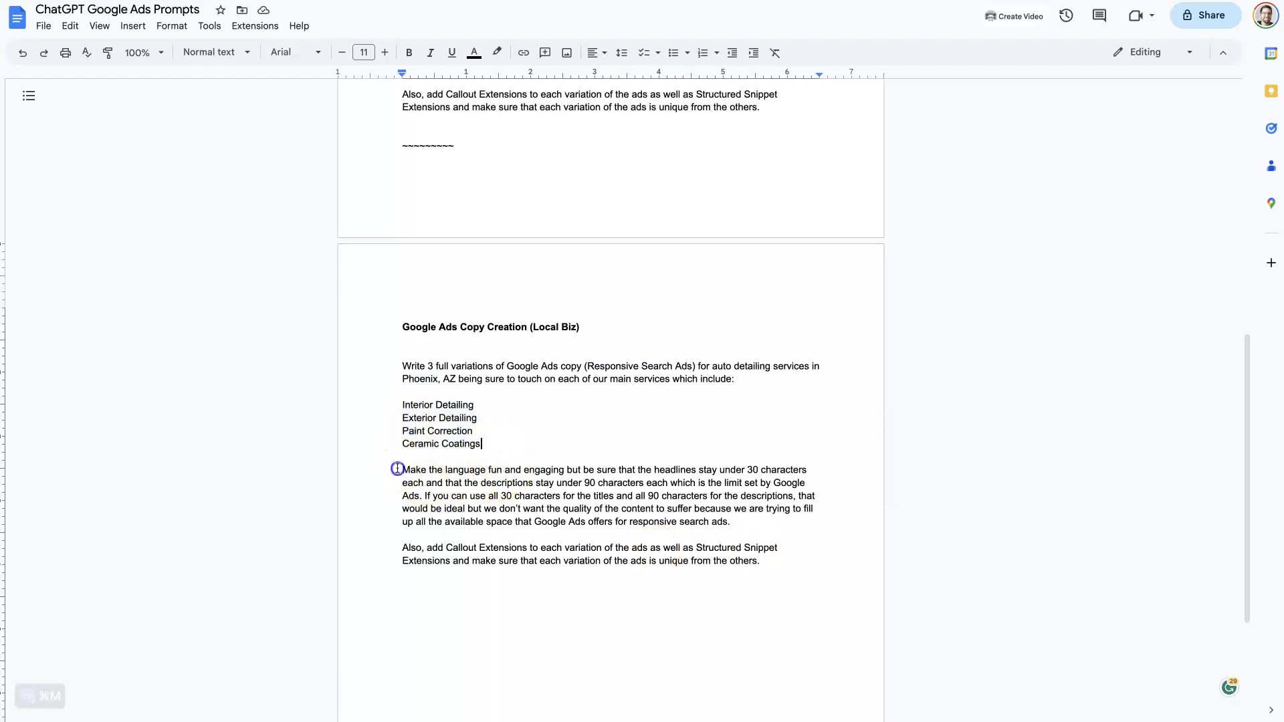
pyautogui.moveTo(401, 469); pyautogui.dragTo(725, 566)
pyautogui.click(768, 564)
pyautogui.scroll(-2, 582, 481)
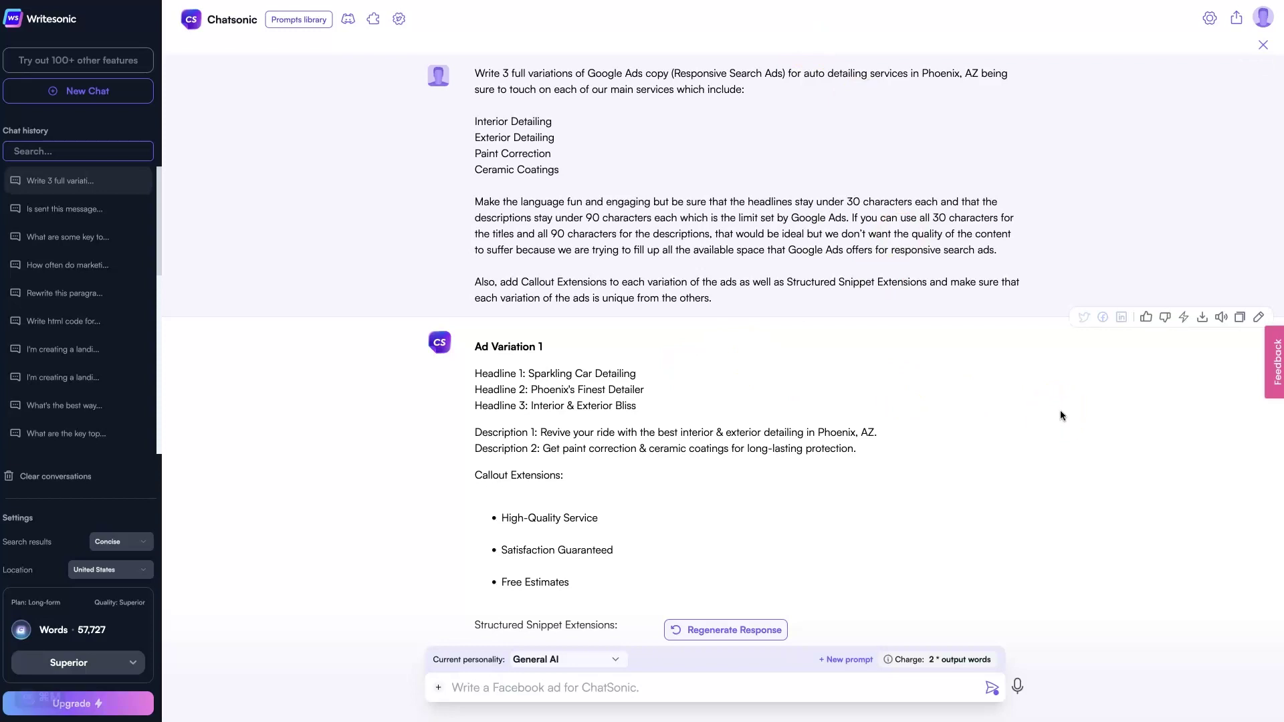
# Scroll through Ad Variations 1–3 in Chatsonic's reply, then back to the top.
pyautogui.scroll(-5, 1061, 410)
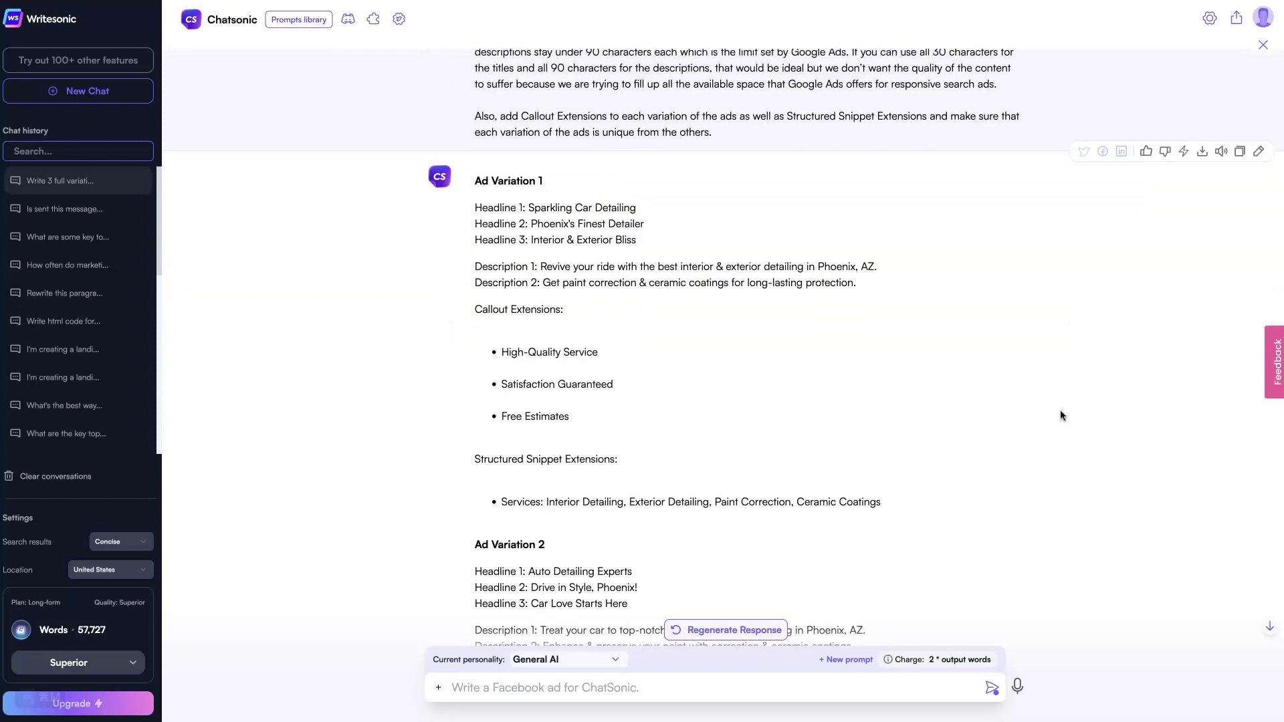
pyautogui.scroll(-5, 1061, 420)
pyautogui.scroll(-4, 1062, 421)
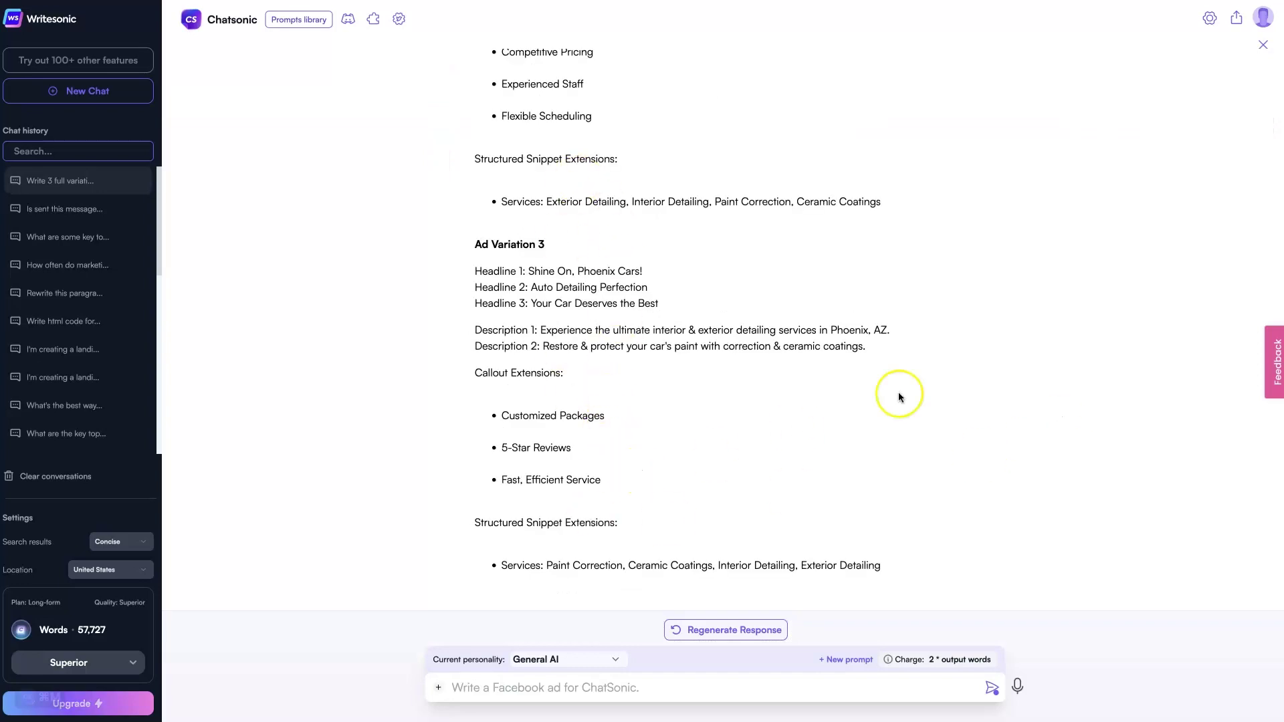
pyautogui.scroll(5, 898, 394)
pyautogui.scroll(5, 899, 395)
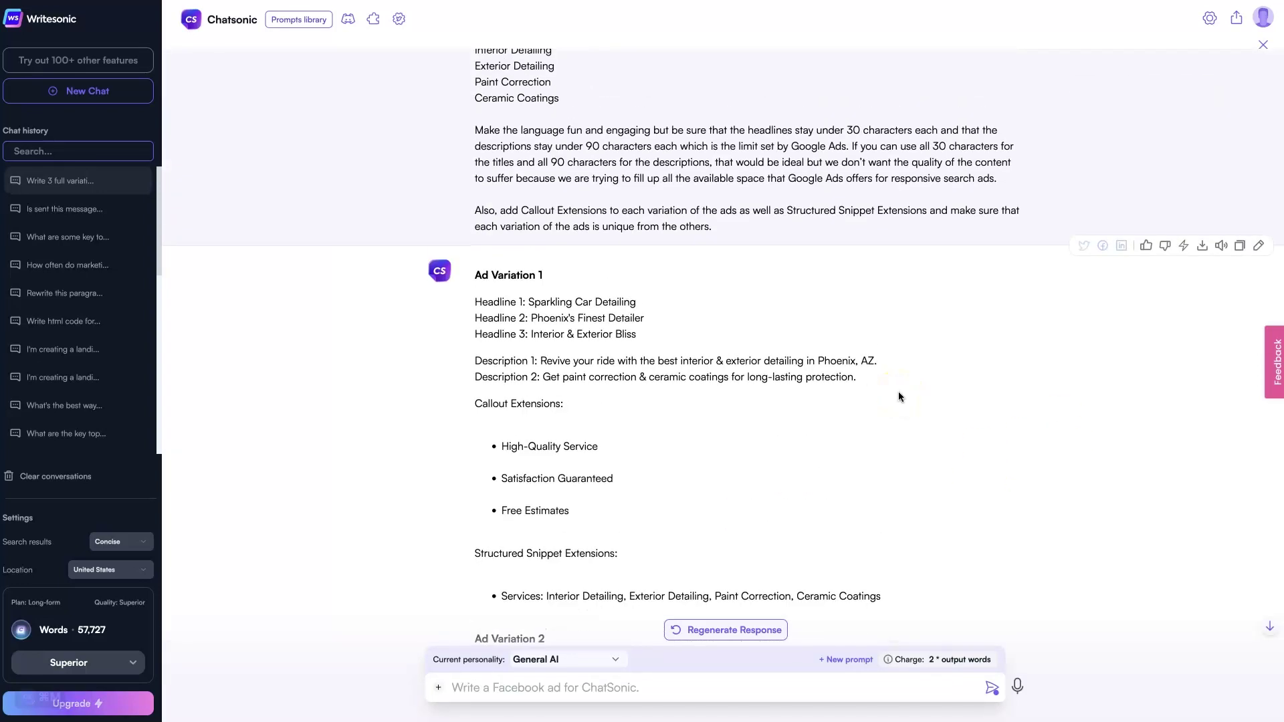
pyautogui.scroll(2, 897, 392)
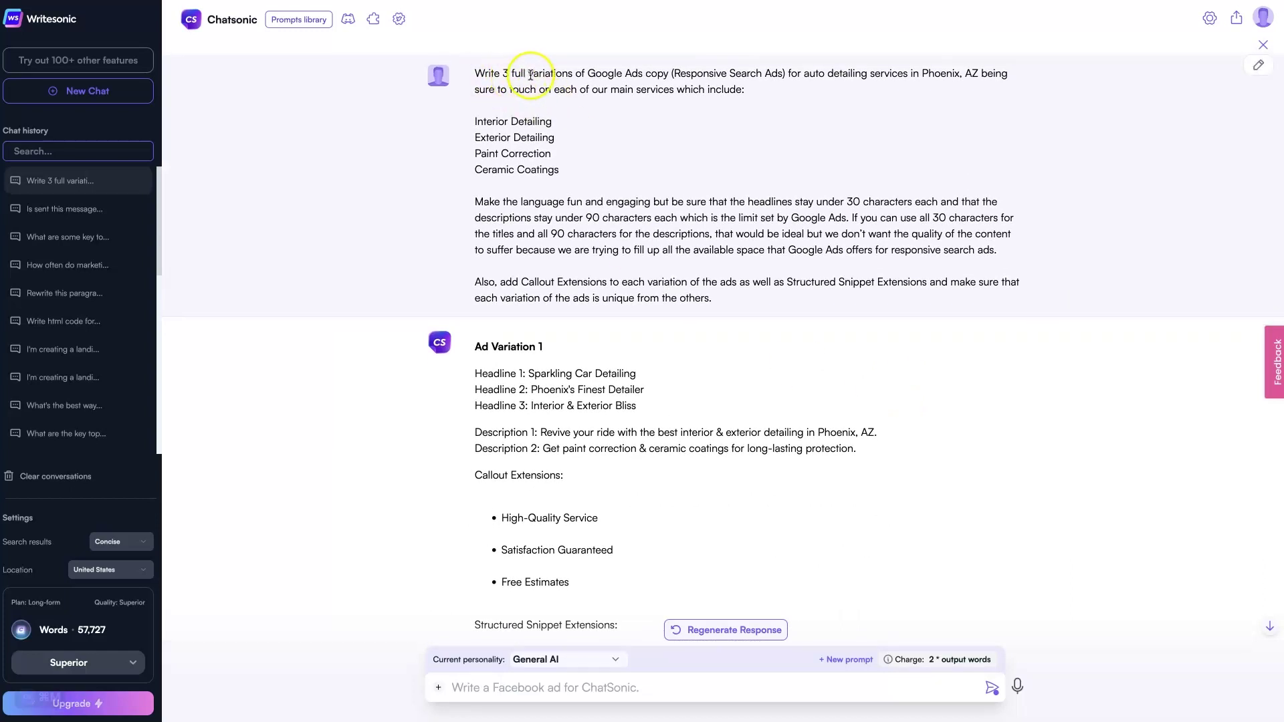
pyautogui.moveTo(676, 72); pyautogui.dragTo(787, 75)
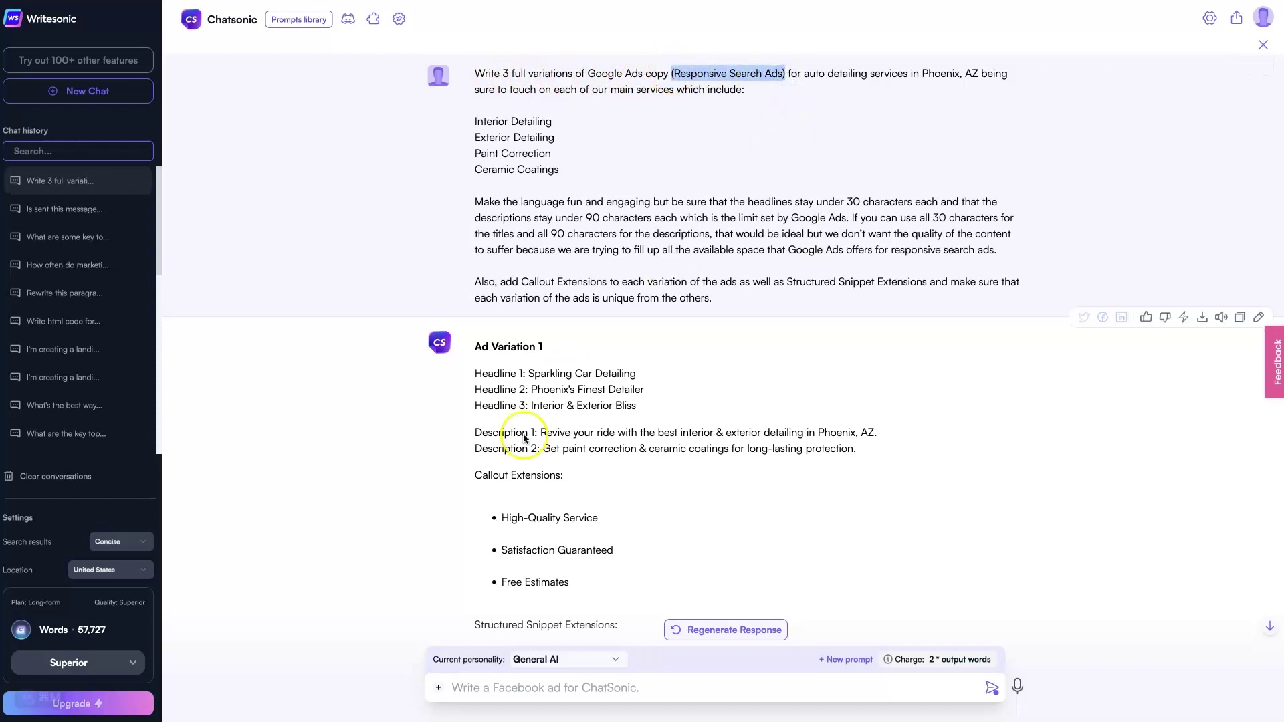
pyautogui.moveTo(636, 406); pyautogui.dragTo(486, 379)
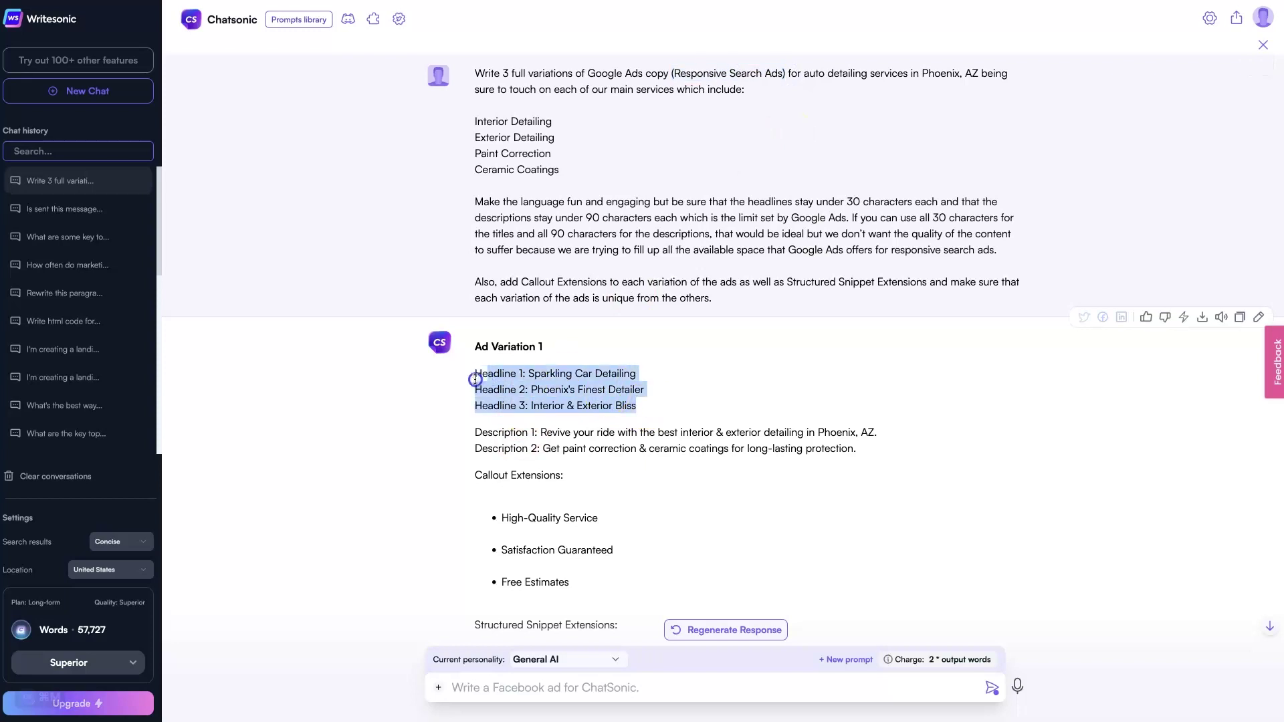
pyautogui.click(873, 451)
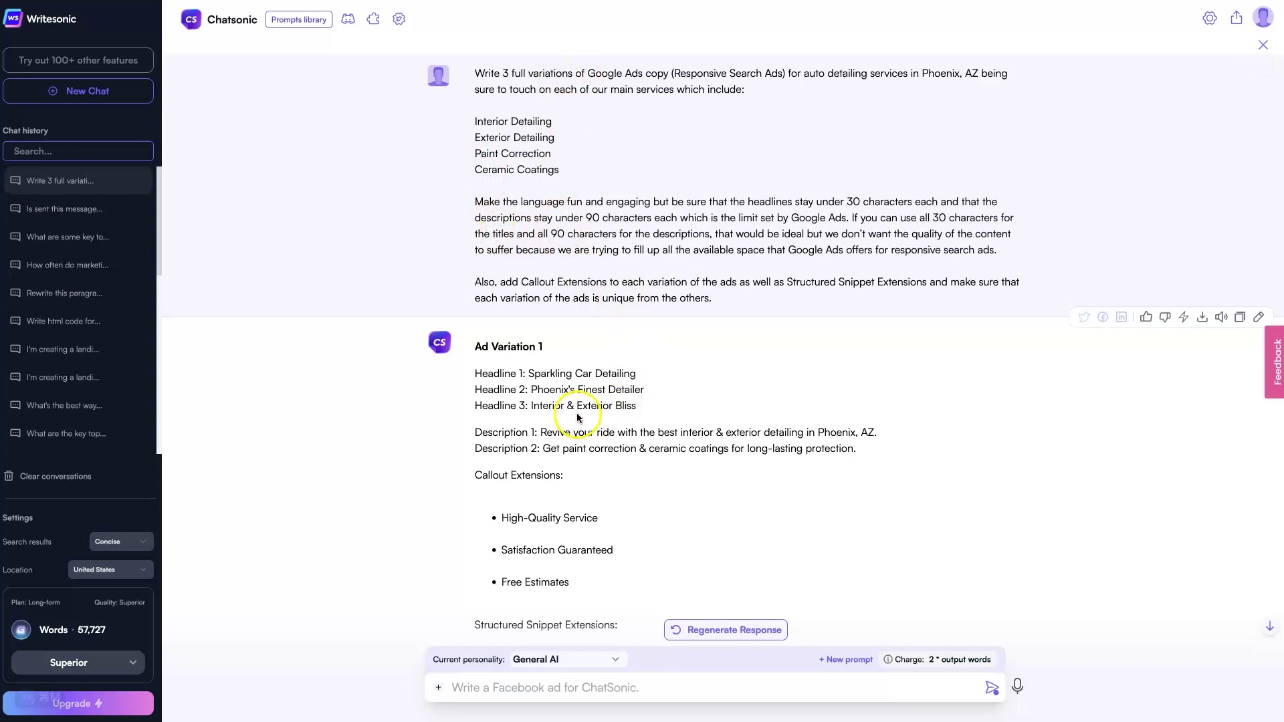
pyautogui.moveTo(529, 406); pyautogui.dragTo(560, 389)
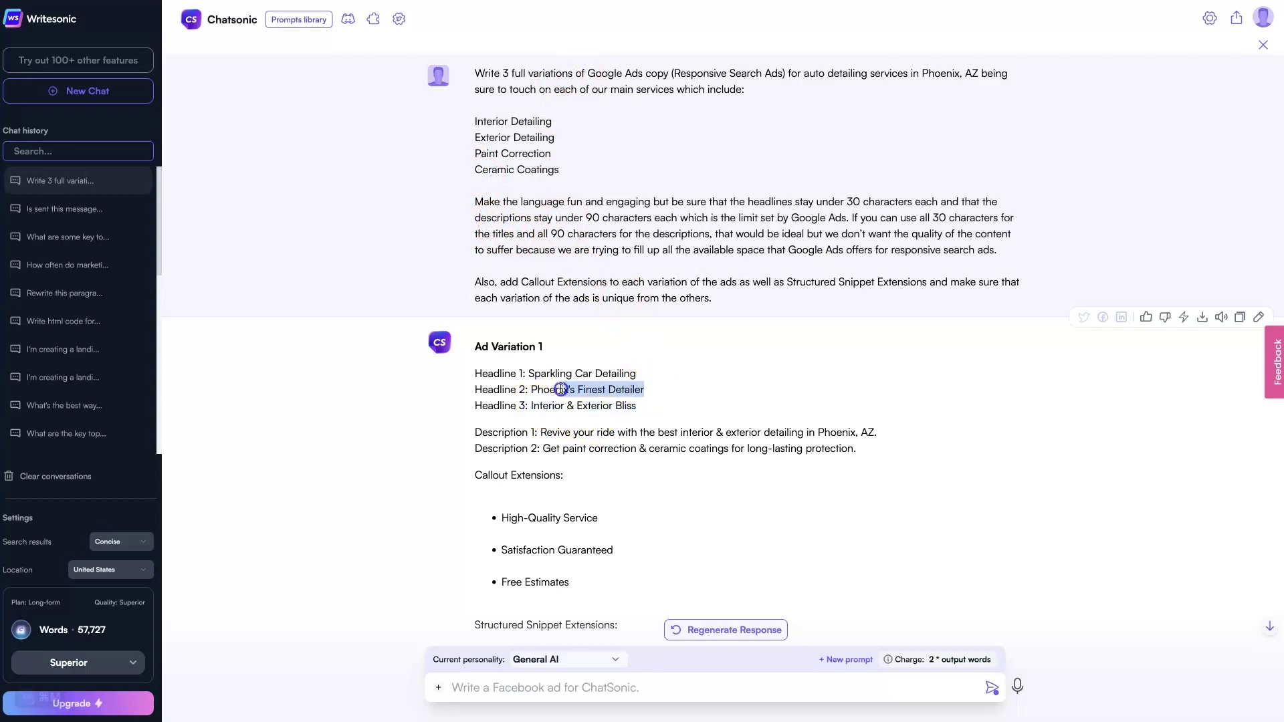
pyautogui.click(542, 433)
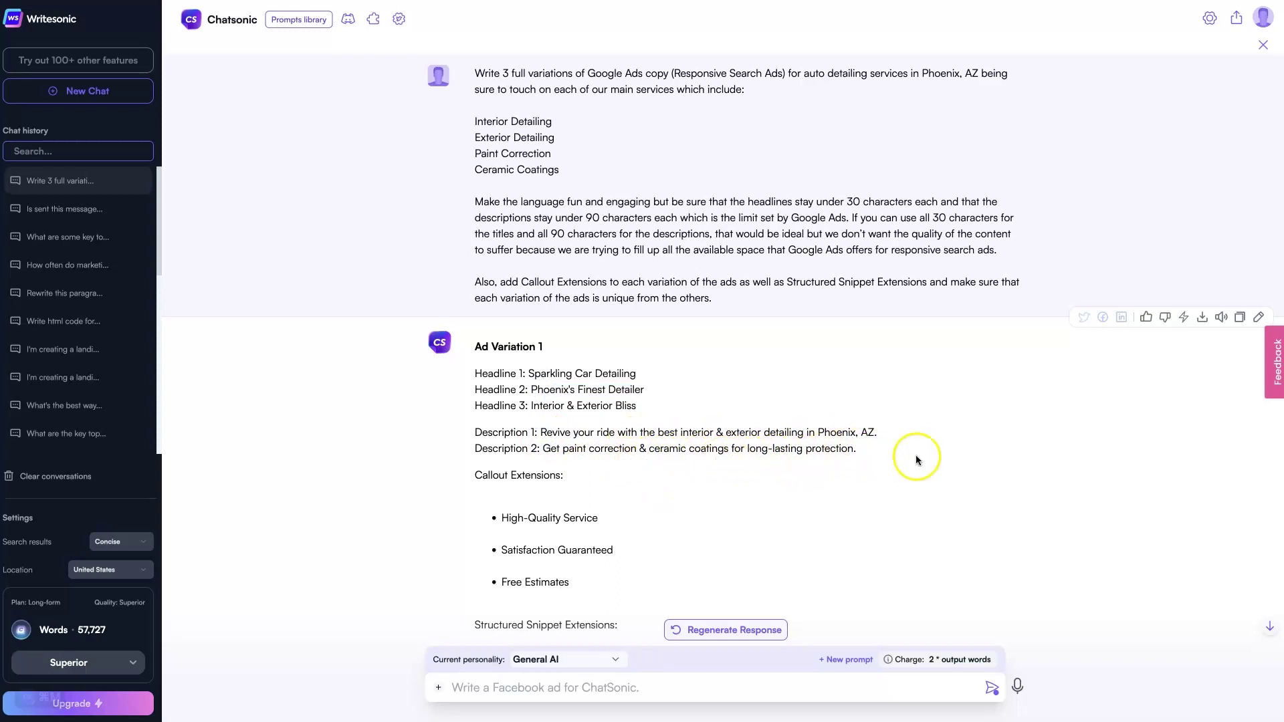
pyautogui.moveTo(859, 449); pyautogui.dragTo(468, 377)
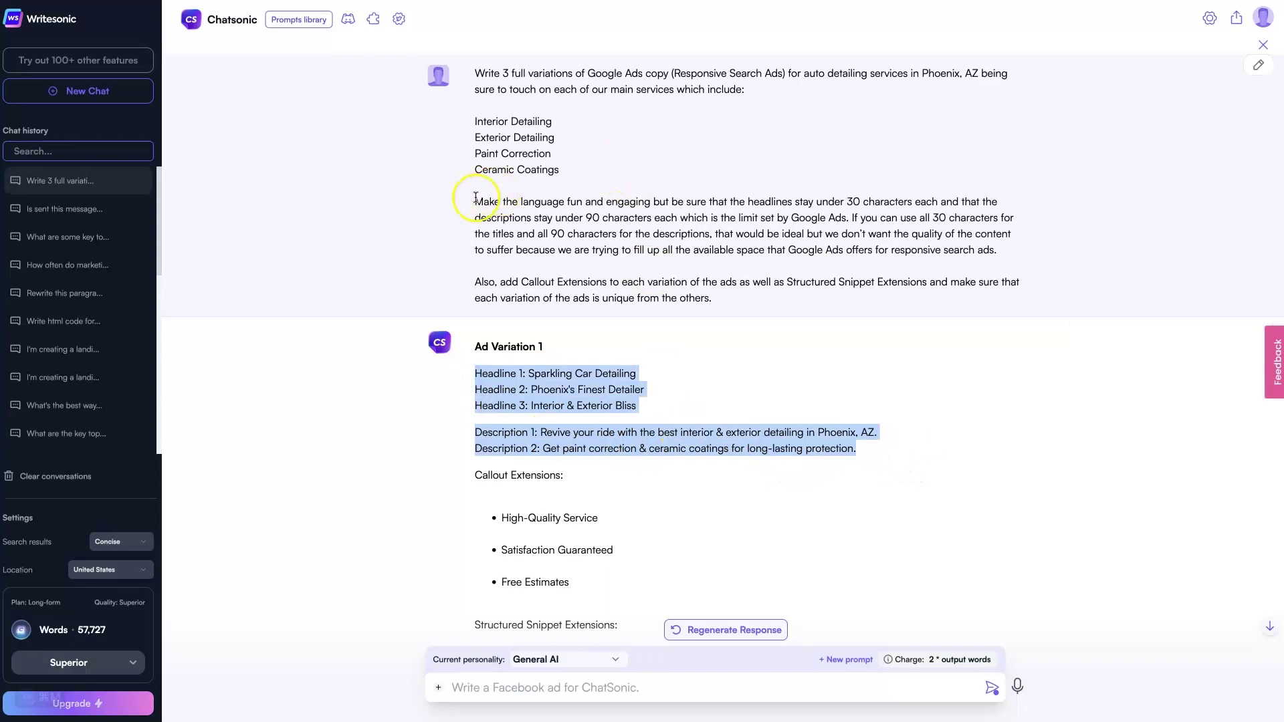
pyautogui.click(559, 223)
pyautogui.moveTo(559, 223); pyautogui.dragTo(1010, 249)
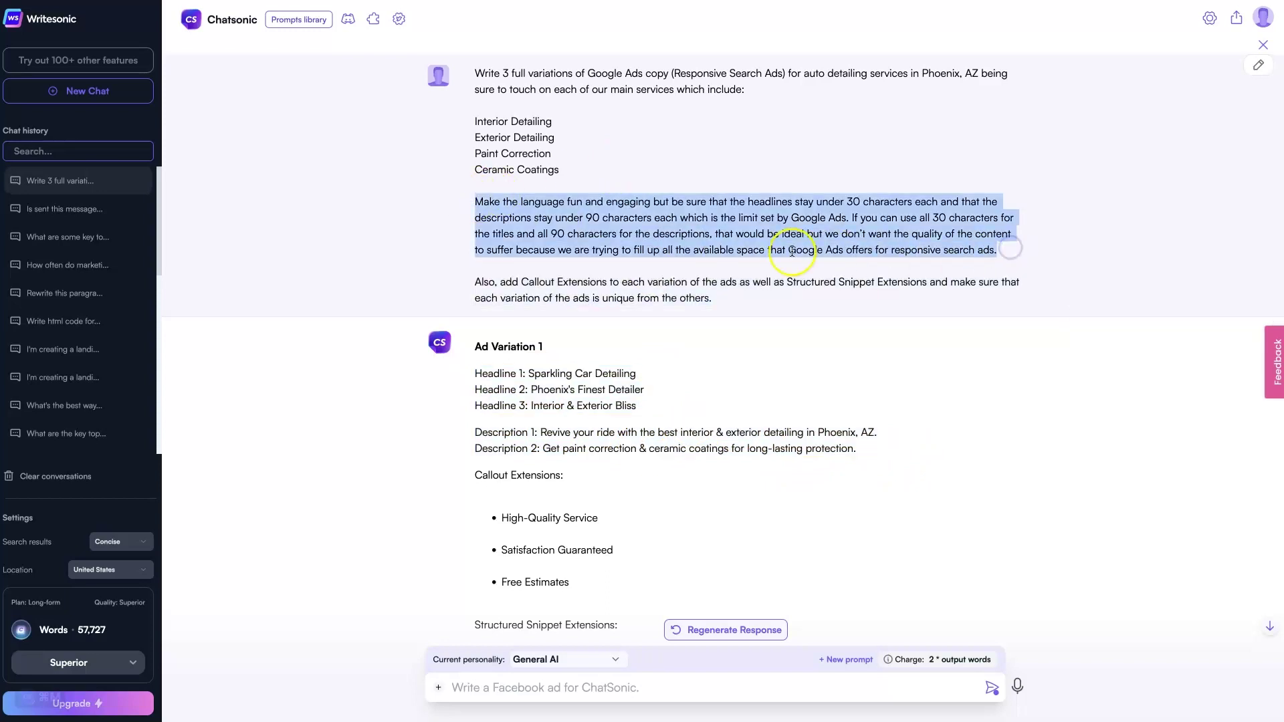
pyautogui.click(826, 207)
pyautogui.moveTo(647, 374); pyautogui.dragTo(544, 374)
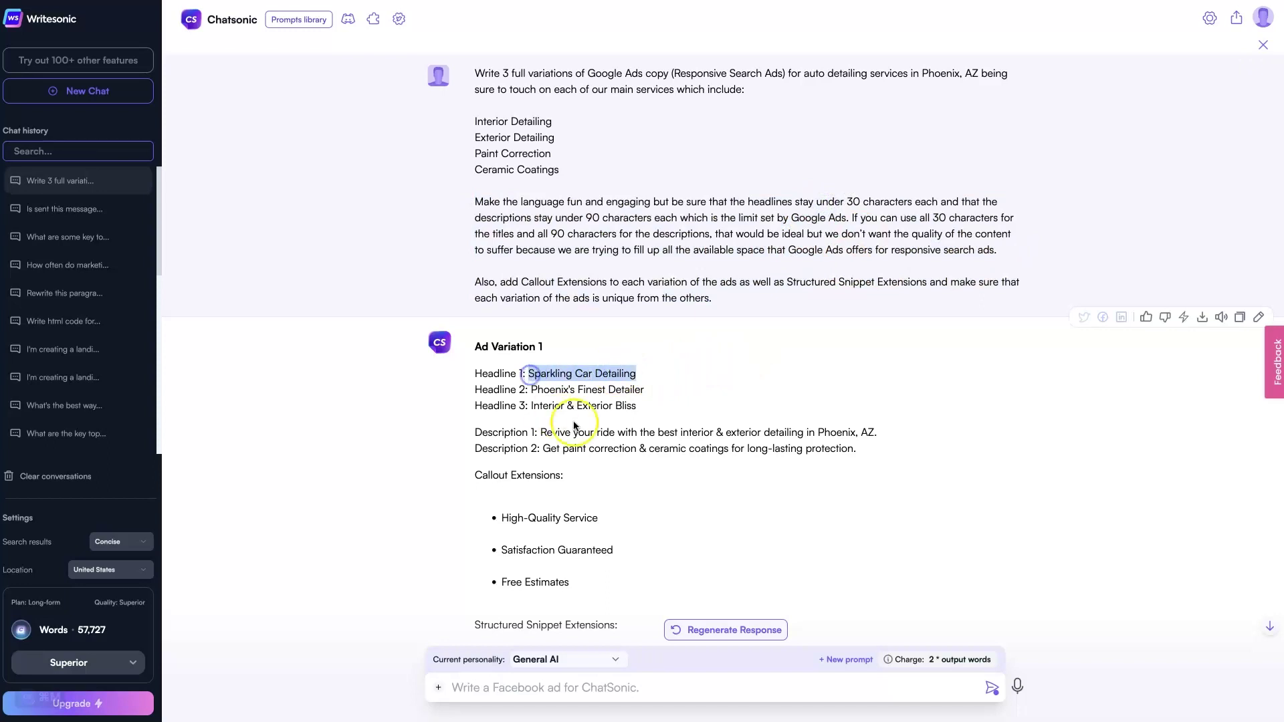
pyautogui.click(625, 391)
pyautogui.moveTo(625, 391); pyautogui.dragTo(535, 392)
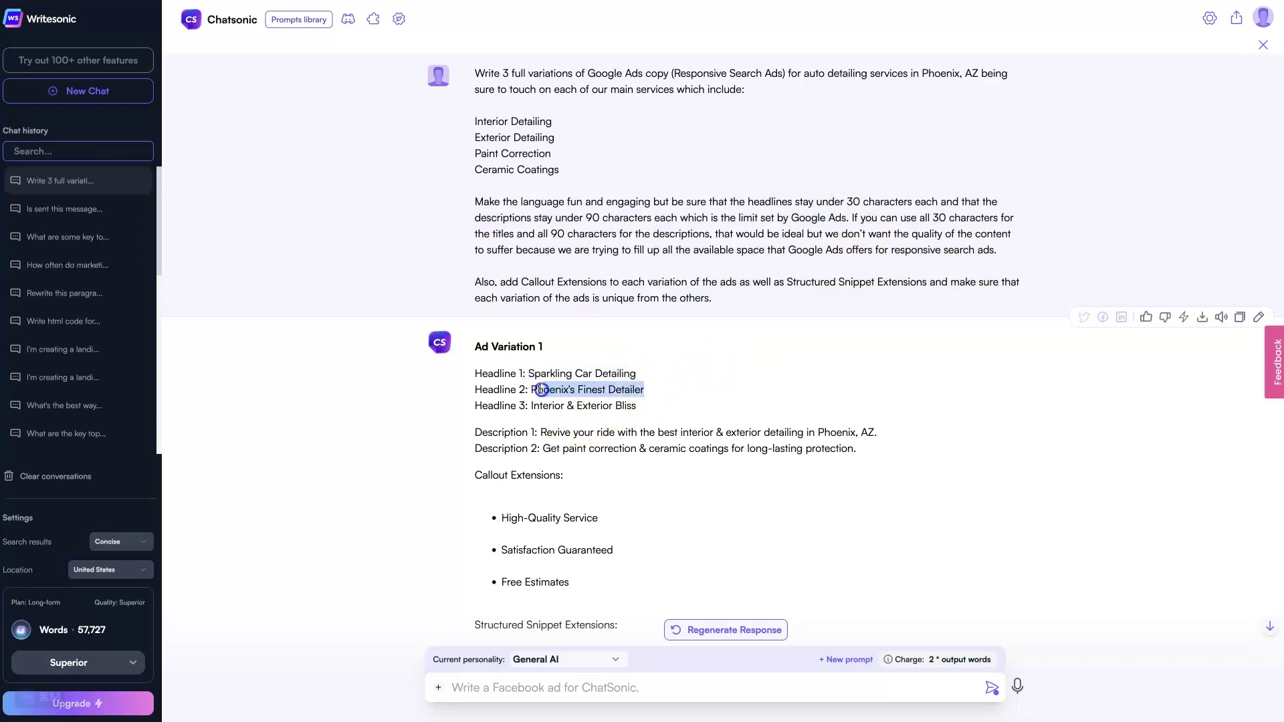
pyautogui.moveTo(877, 432); pyautogui.dragTo(547, 432)
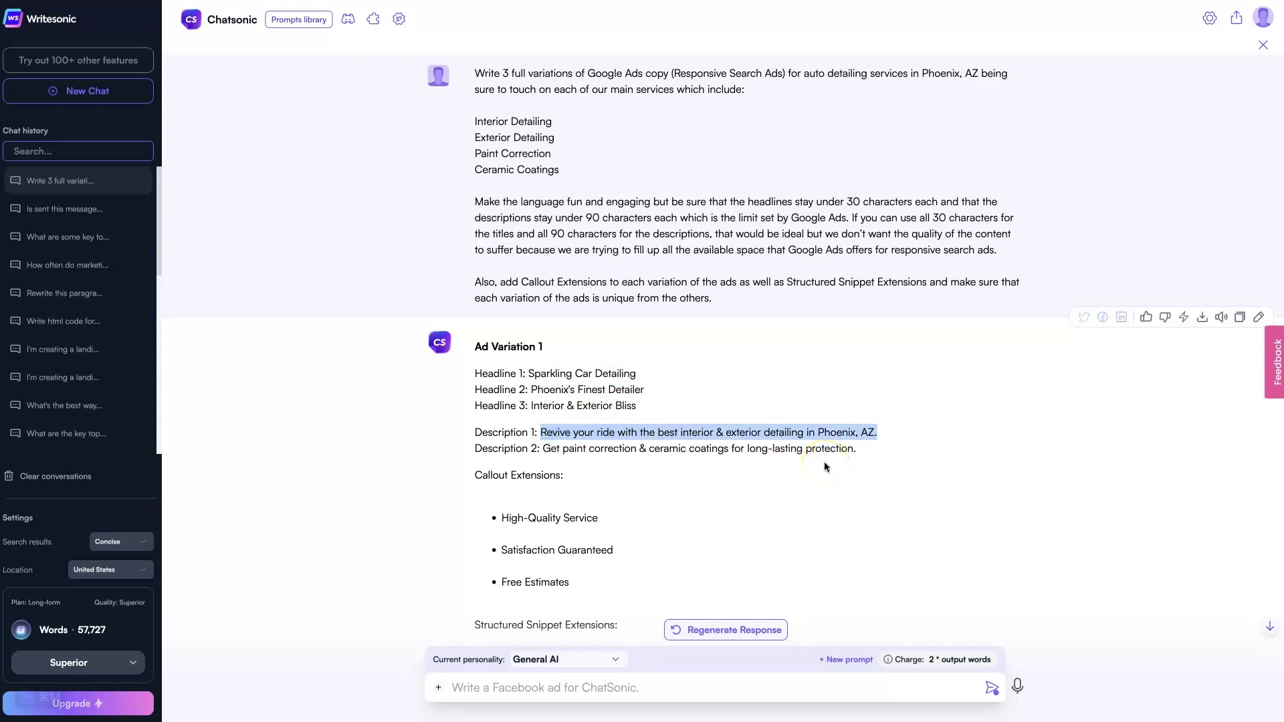
pyautogui.click(575, 434)
pyautogui.moveTo(540, 433); pyautogui.dragTo(674, 434)
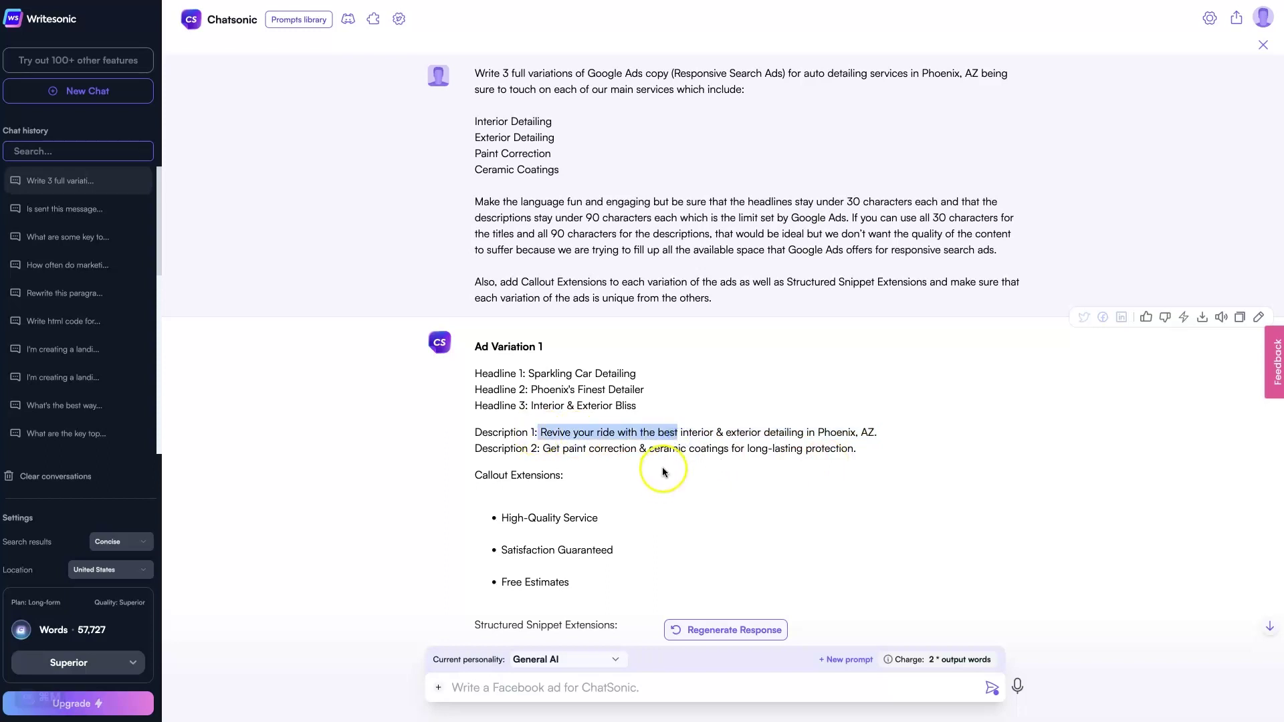
pyautogui.click(684, 453)
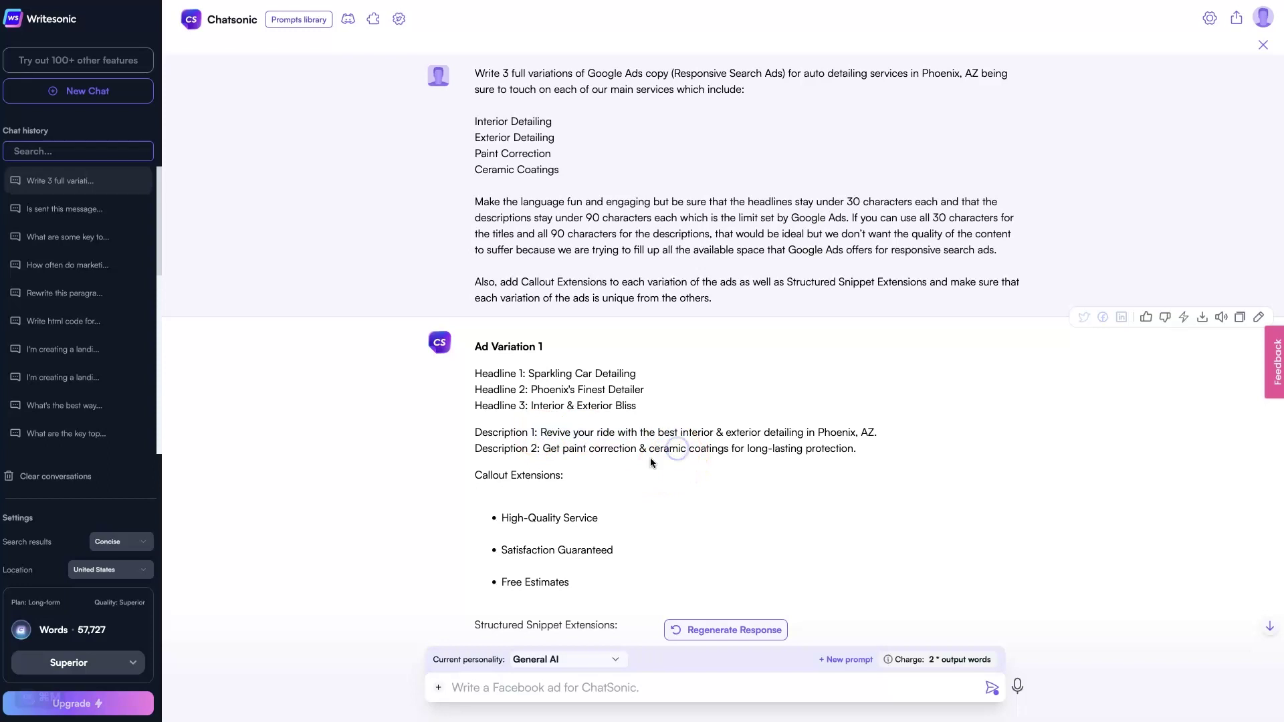
pyautogui.moveTo(473, 282); pyautogui.dragTo(759, 306)
pyautogui.click(533, 282)
pyautogui.scroll(-1, 760, 322)
pyautogui.scroll(-4, 760, 326)
pyautogui.moveTo(597, 242); pyautogui.dragTo(489, 234)
pyautogui.moveTo(613, 275); pyautogui.dragTo(566, 275)
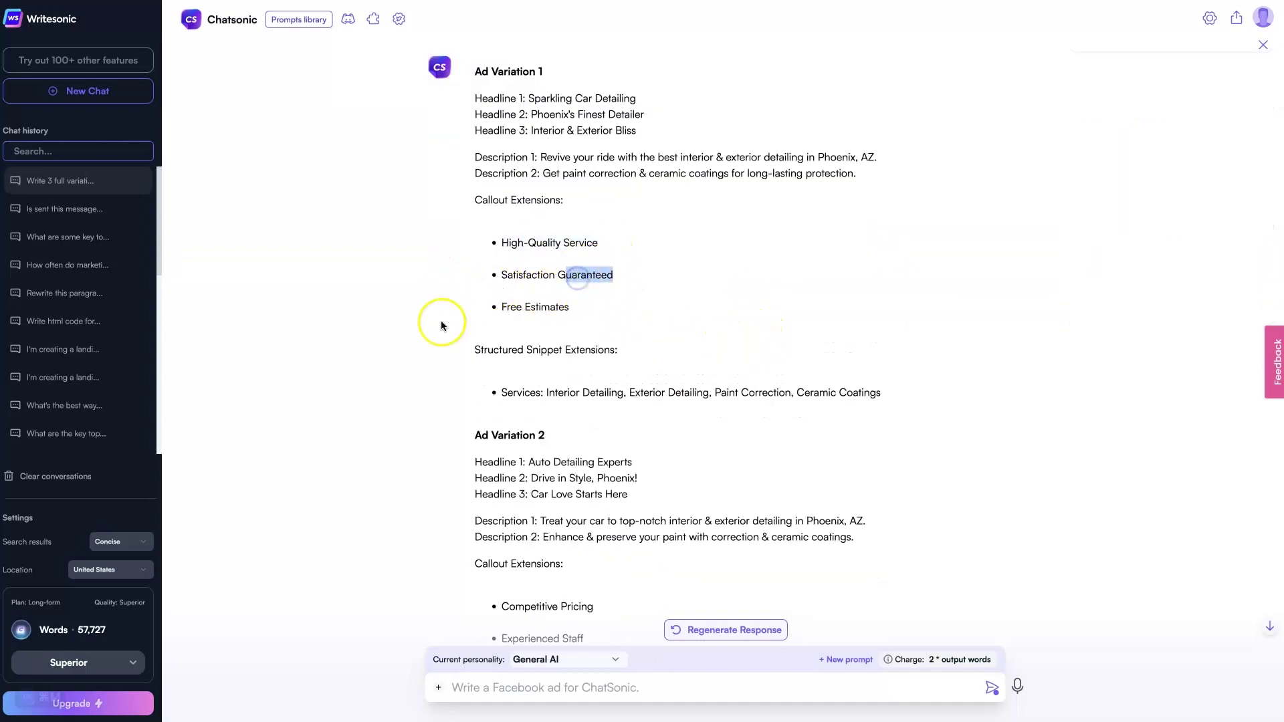
pyautogui.click(67, 662)
pyautogui.moveTo(38, 622)
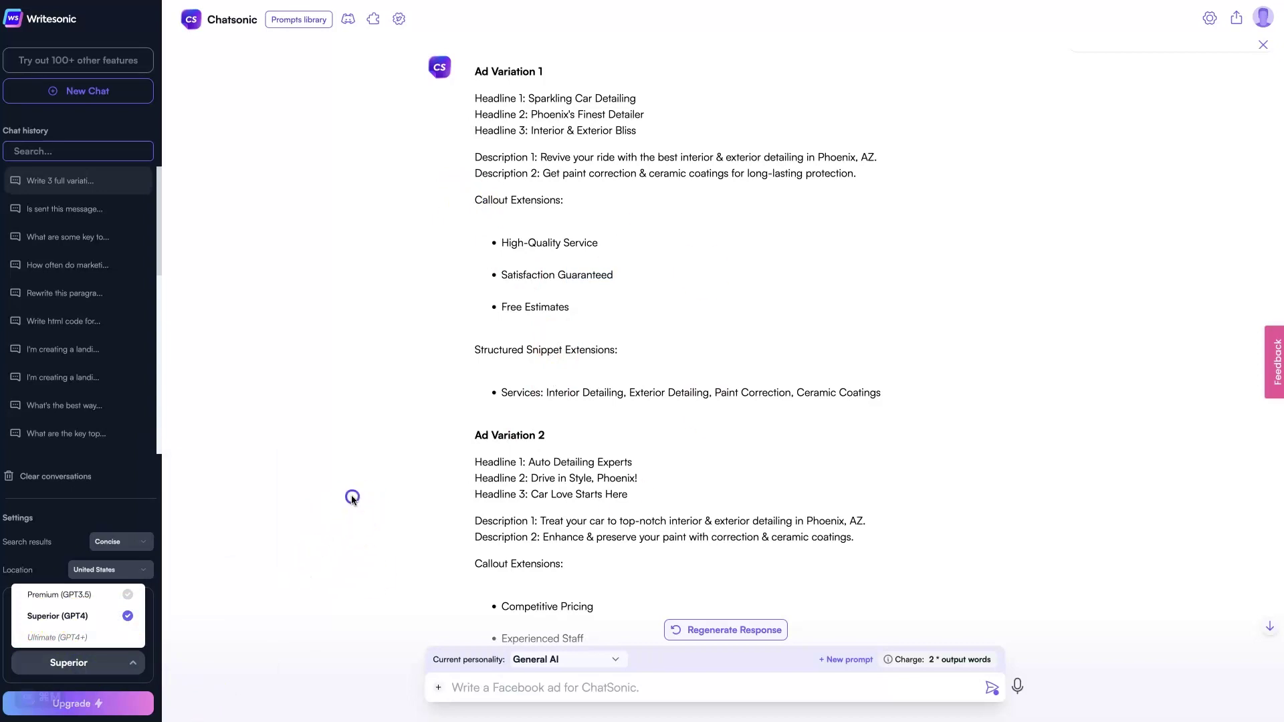
pyautogui.click(353, 498)
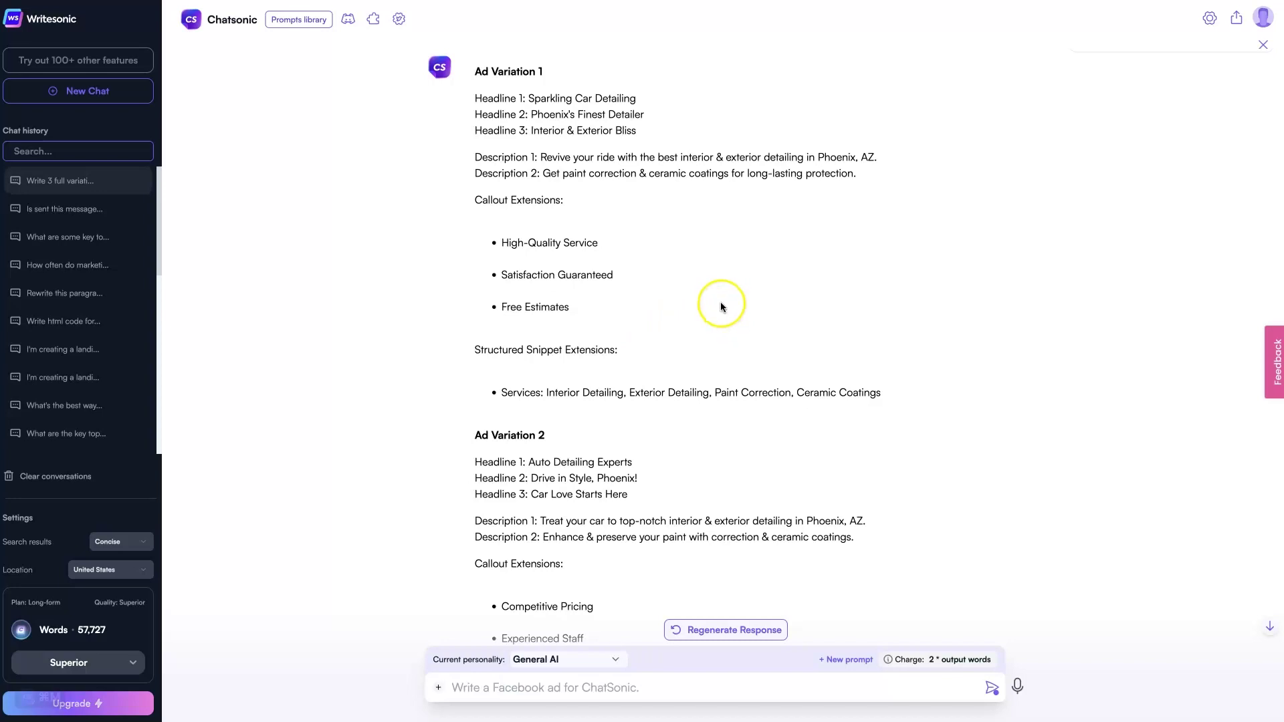
pyautogui.scroll(-3, 720, 303)
pyautogui.scroll(7, 714, 343)
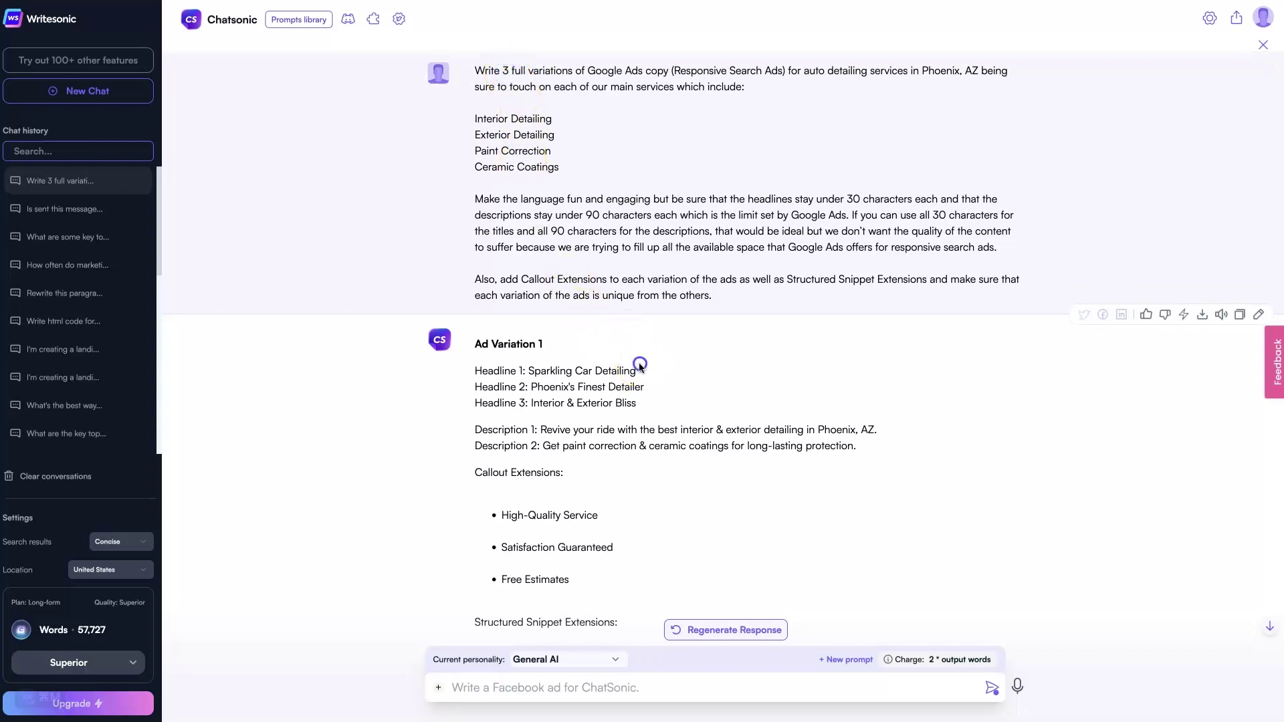
pyautogui.scroll(-3, 776, 314)
pyautogui.scroll(-6, 784, 324)
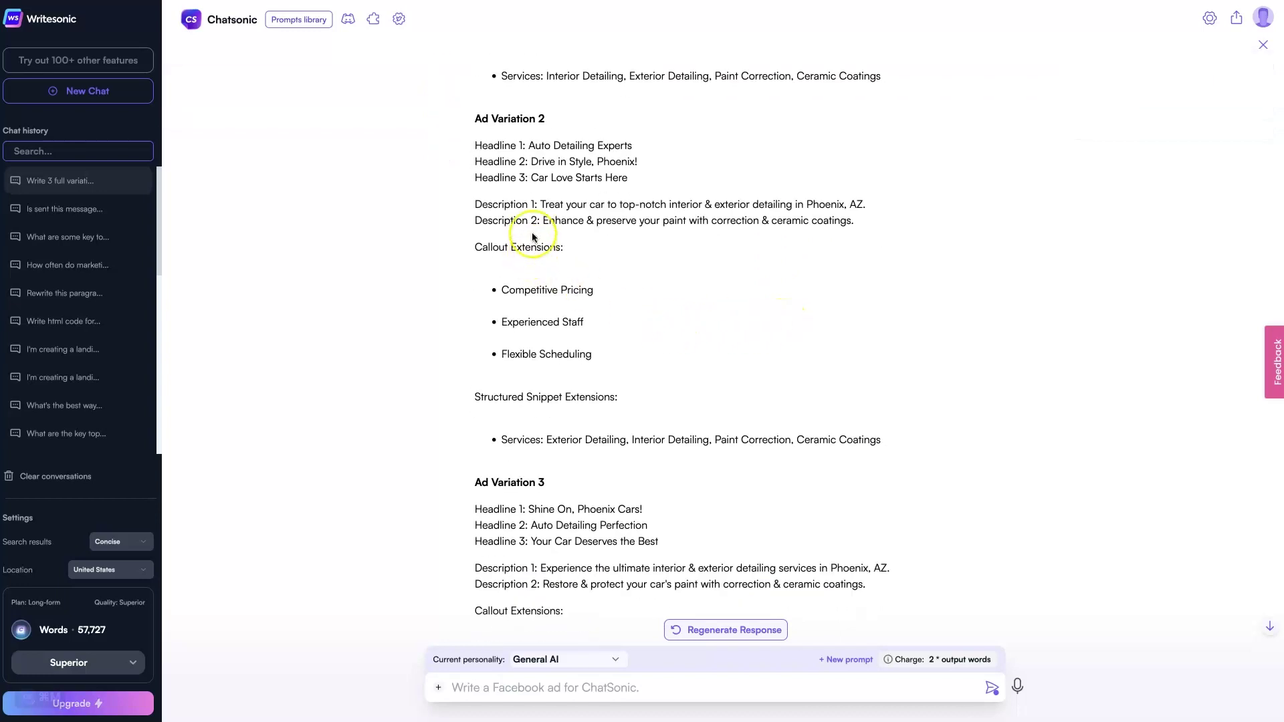
pyautogui.scroll(-3, 642, 381)
pyautogui.scroll(-1, 659, 387)
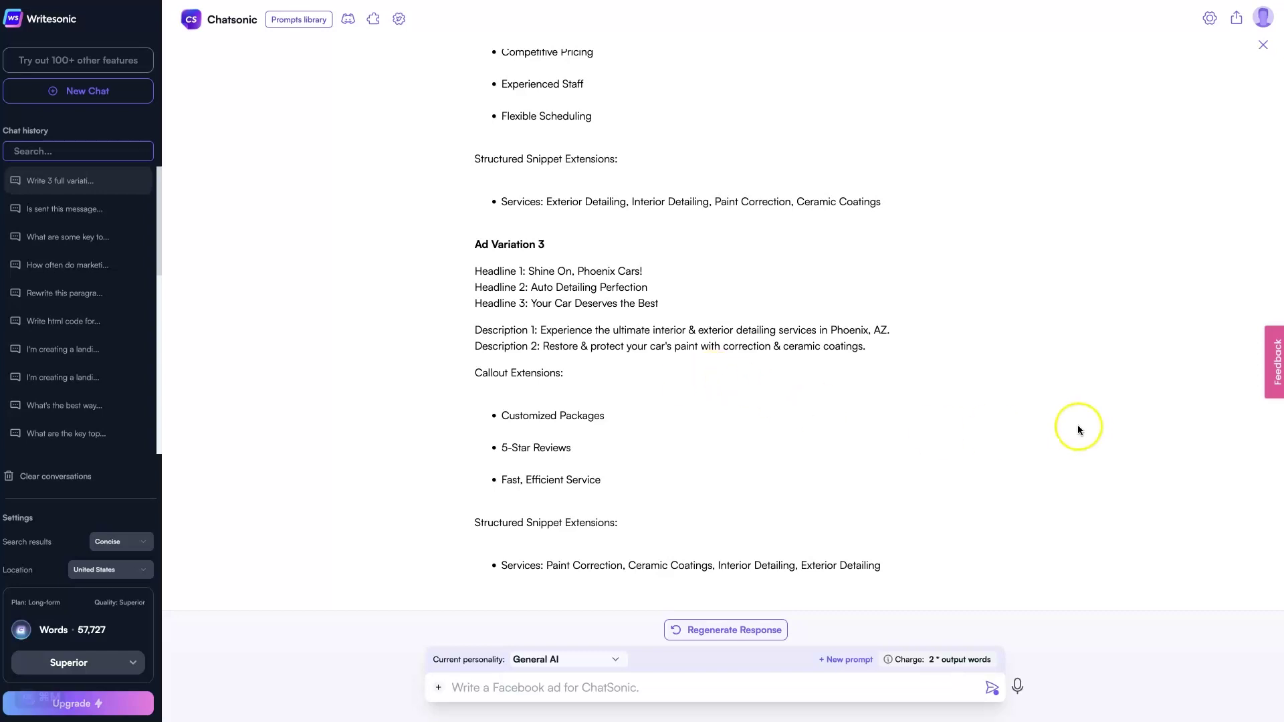
pyautogui.scroll(9, 963, 404)
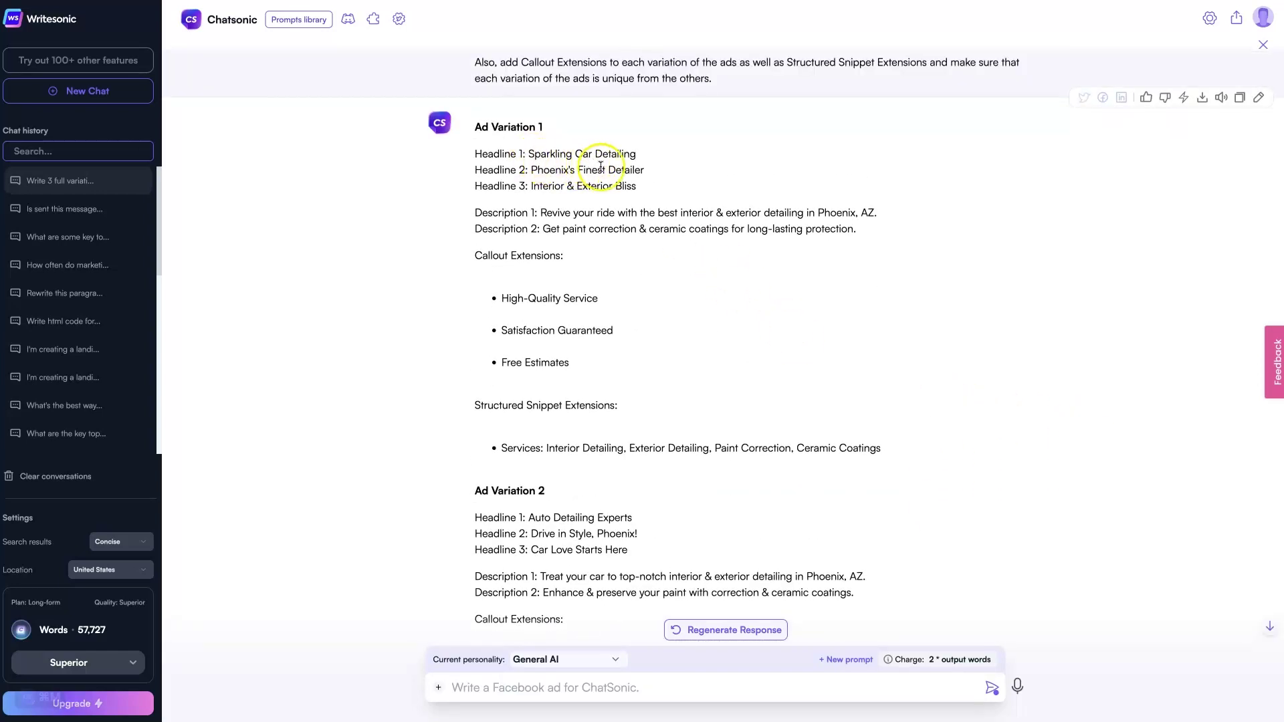
pyautogui.scroll(3, 691, 301)
pyautogui.scroll(1, 661, 284)
pyautogui.moveTo(488, 204); pyautogui.dragTo(661, 202)
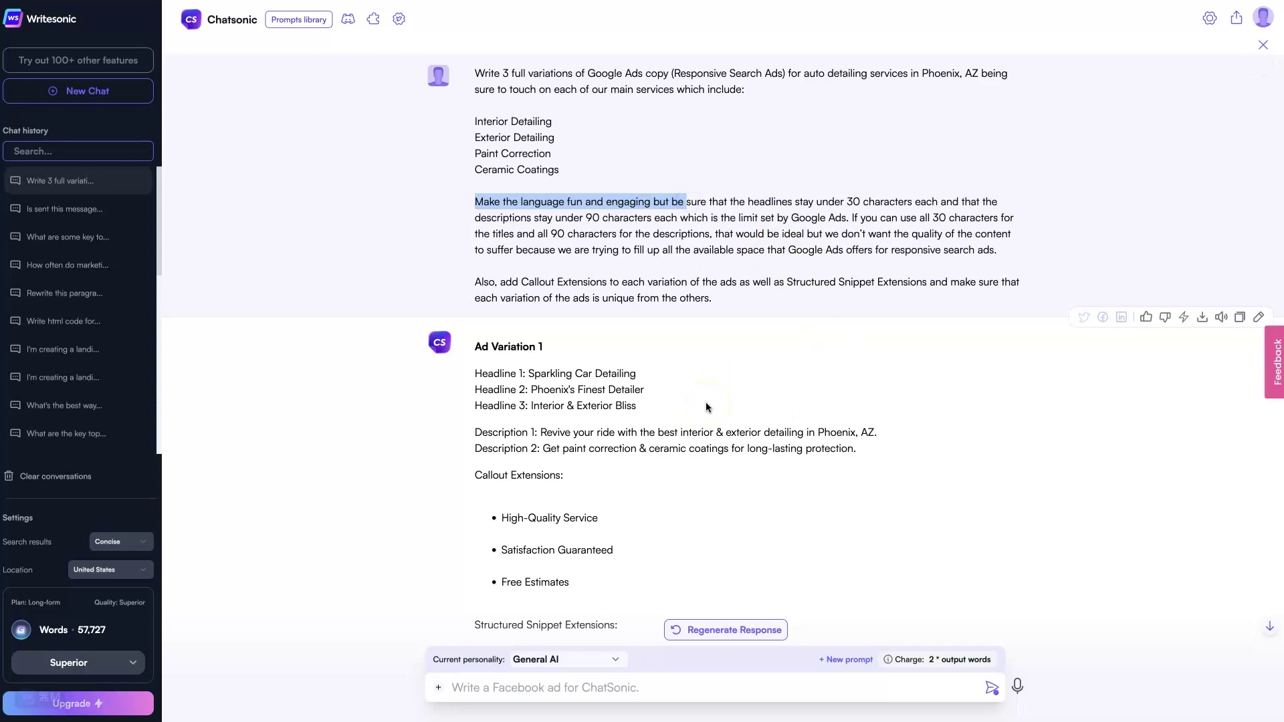
pyautogui.scroll(-3, 692, 425)
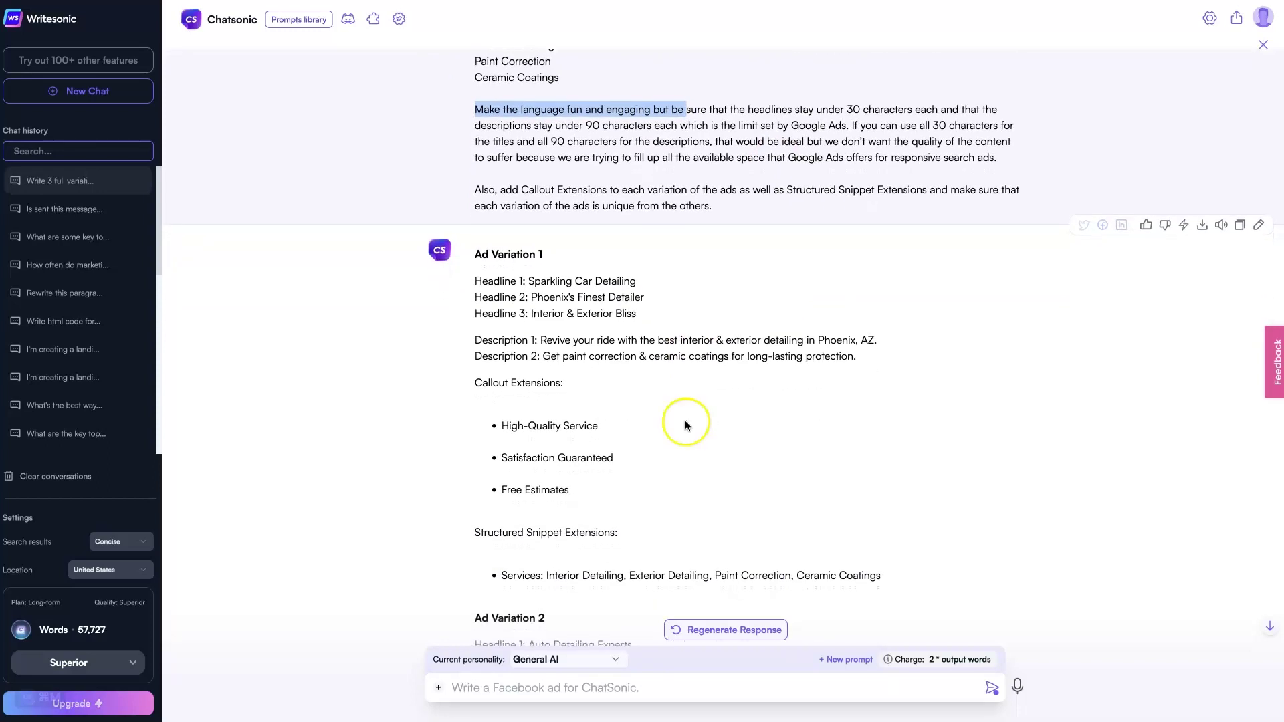
pyautogui.moveTo(541, 340); pyautogui.dragTo(878, 341)
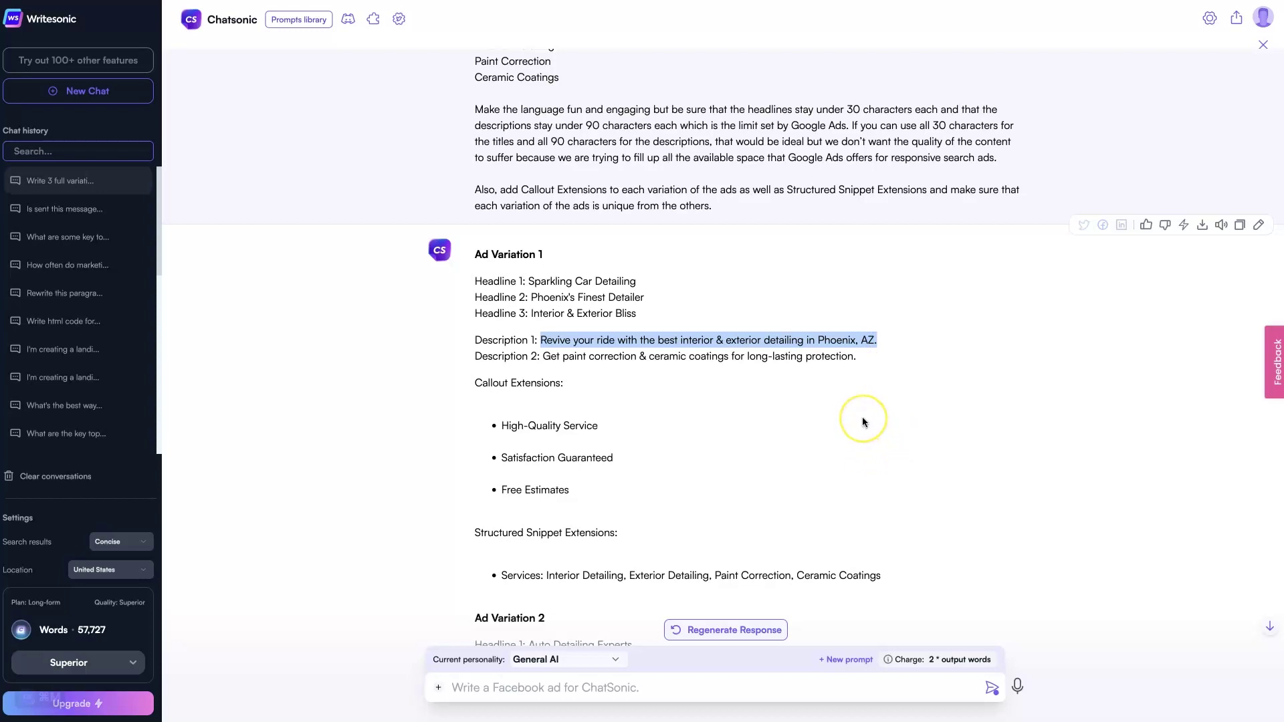
pyautogui.scroll(2, 575, 161)
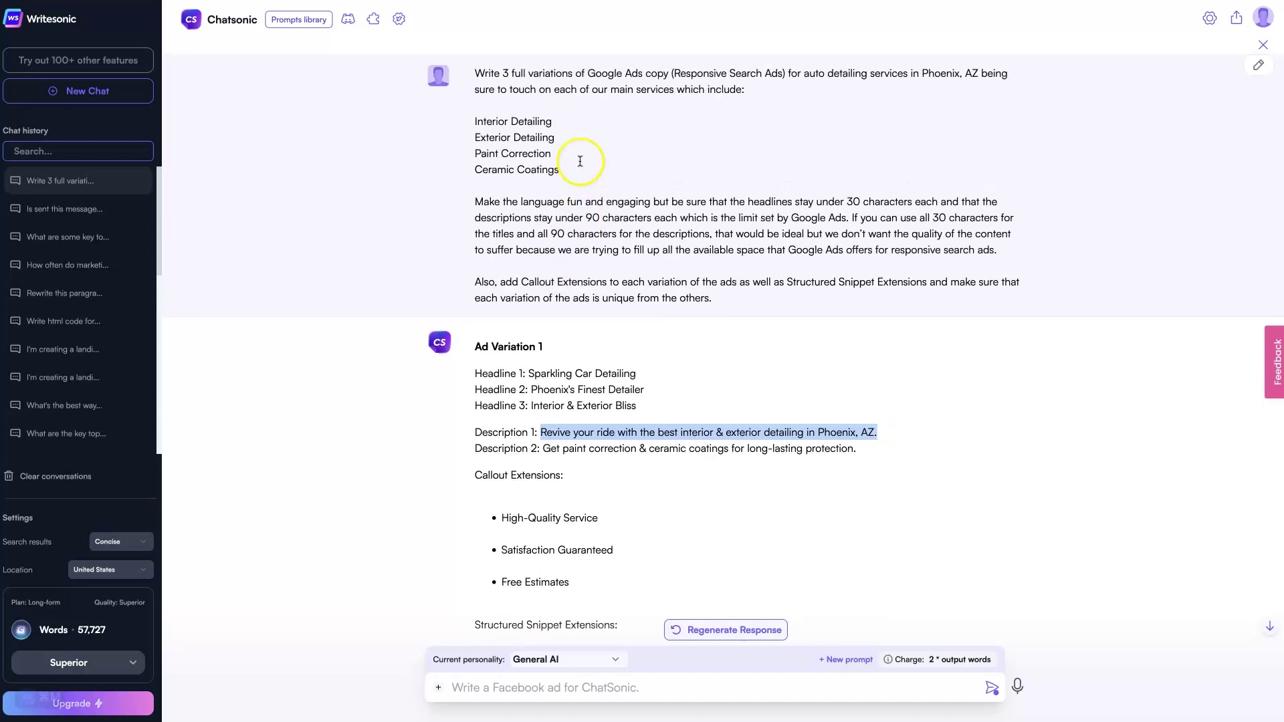
pyautogui.click(692, 460)
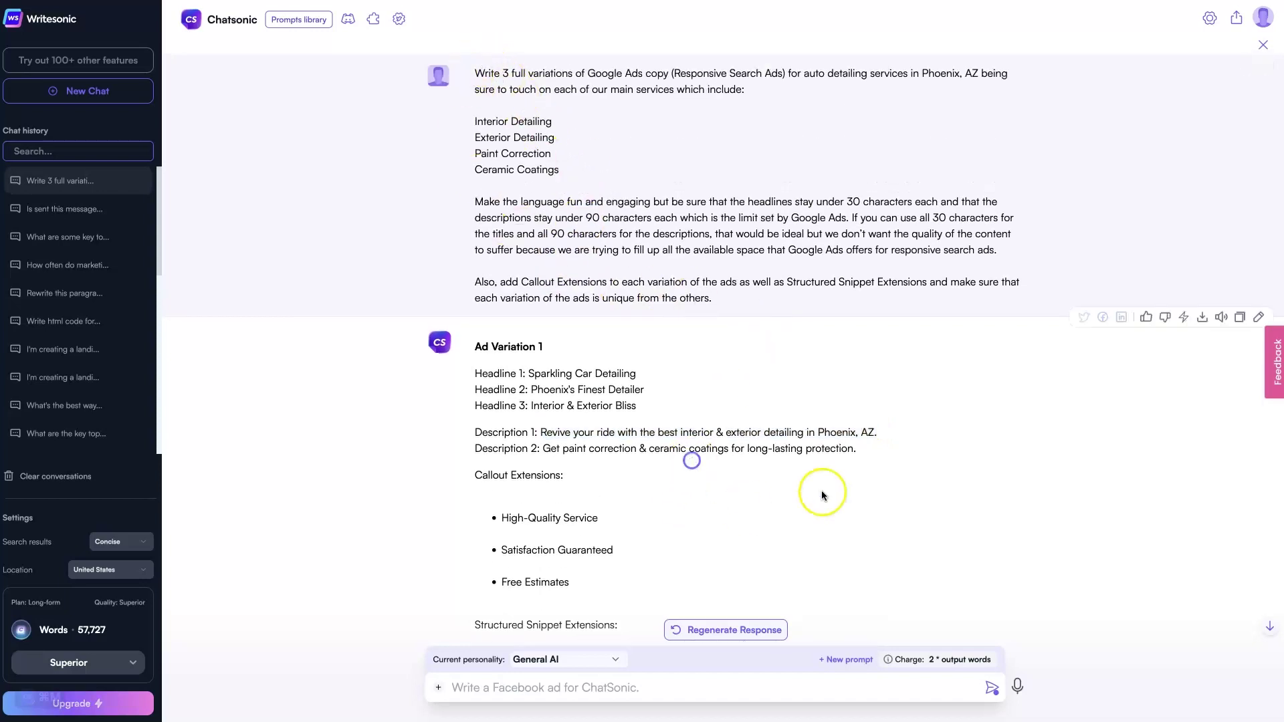
pyautogui.scroll(-3, 589, 388)
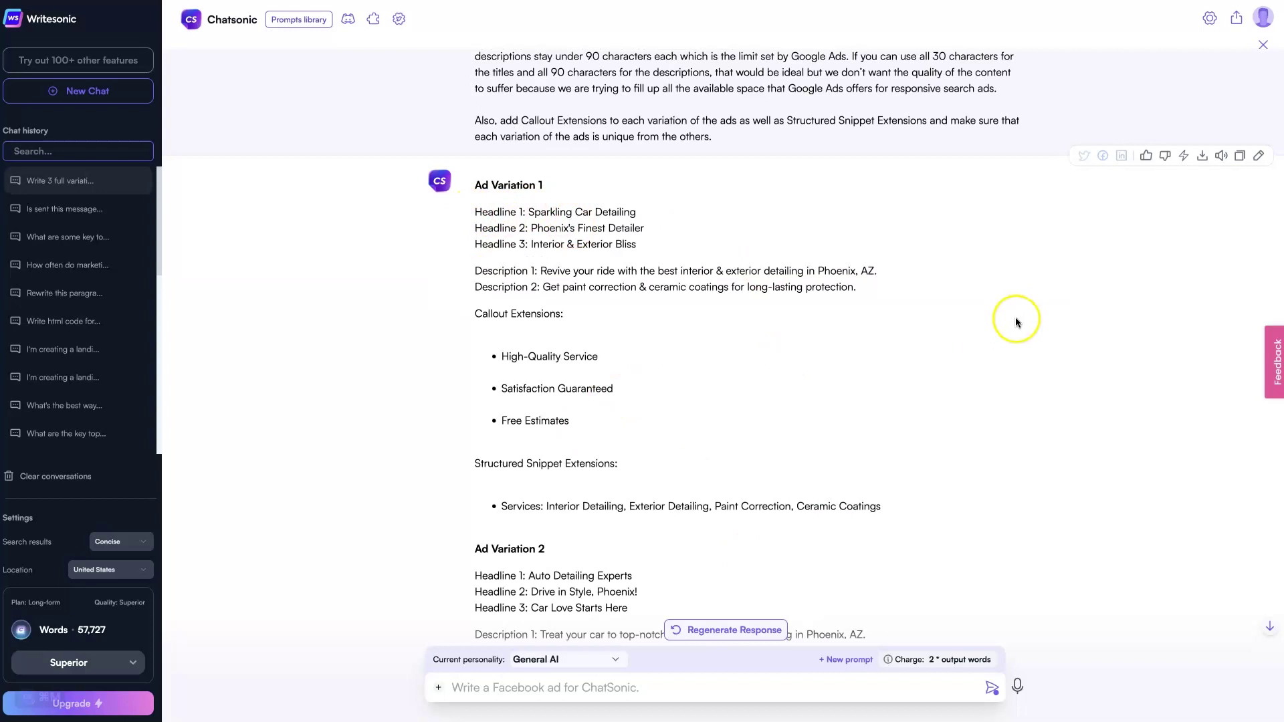
pyautogui.scroll(-10, 786, 425)
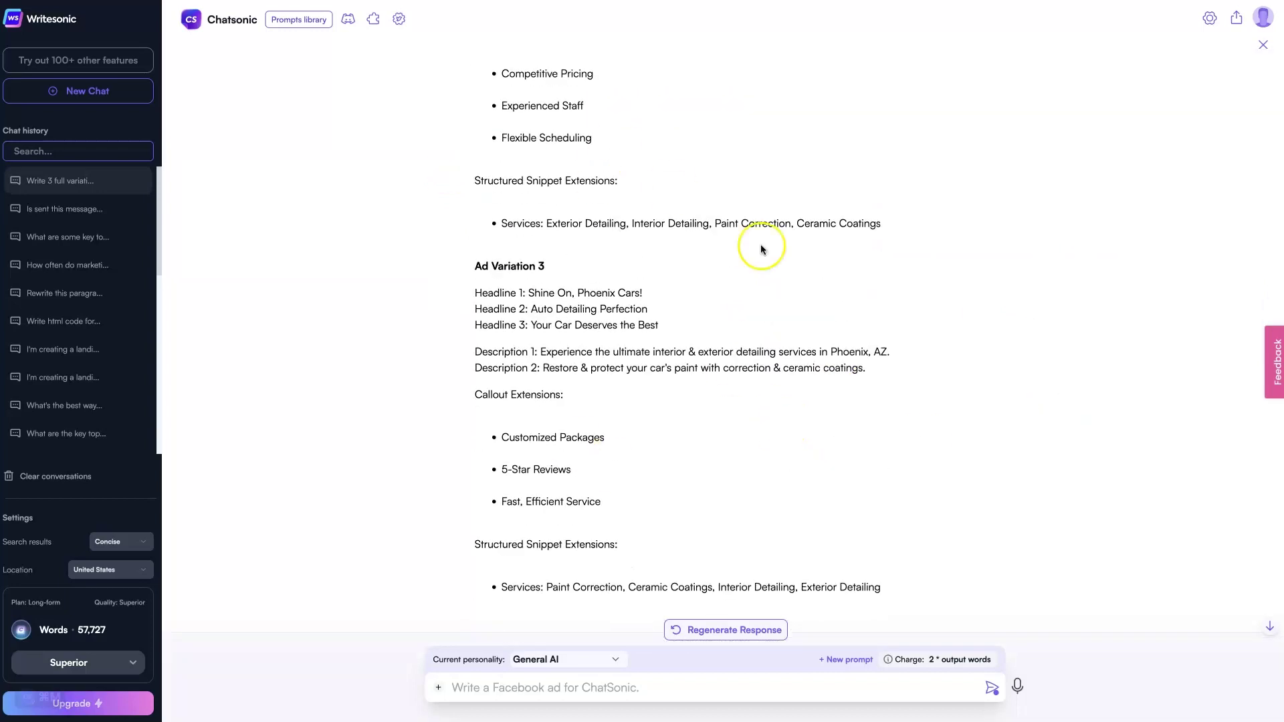
pyautogui.scroll(-1, 771, 399)
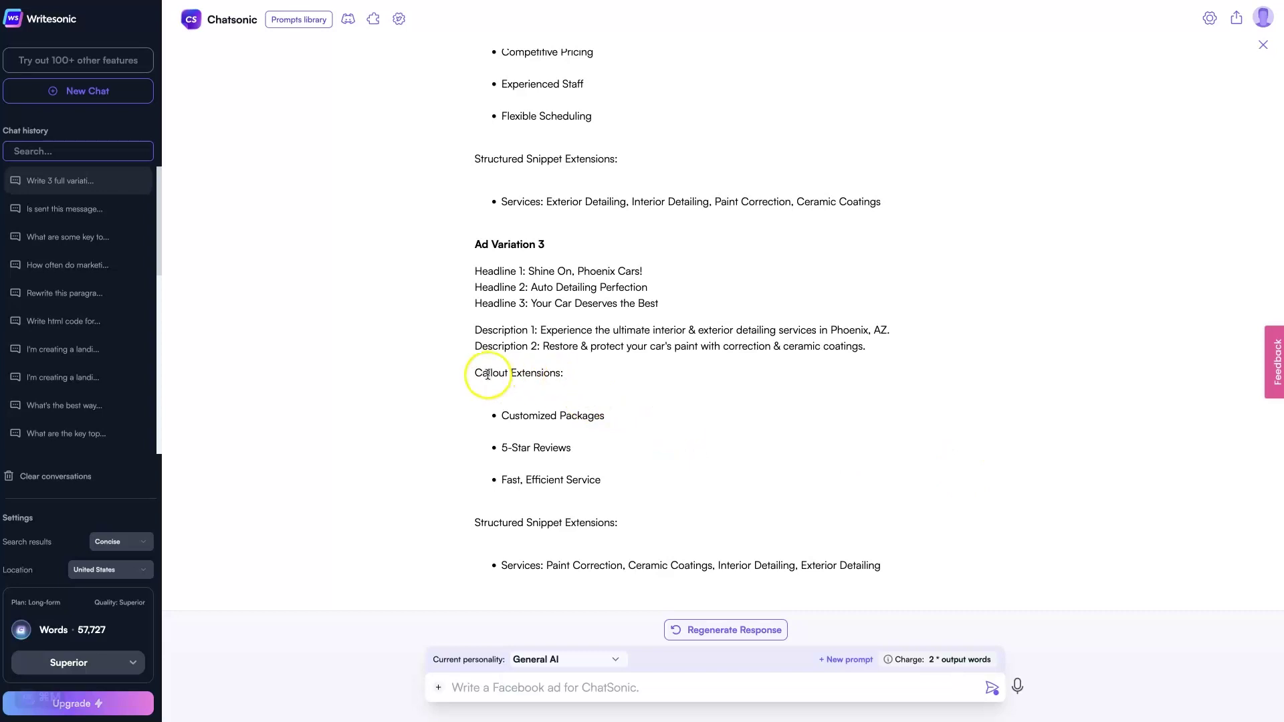
pyautogui.moveTo(476, 376); pyautogui.dragTo(565, 373)
pyautogui.click(468, 522)
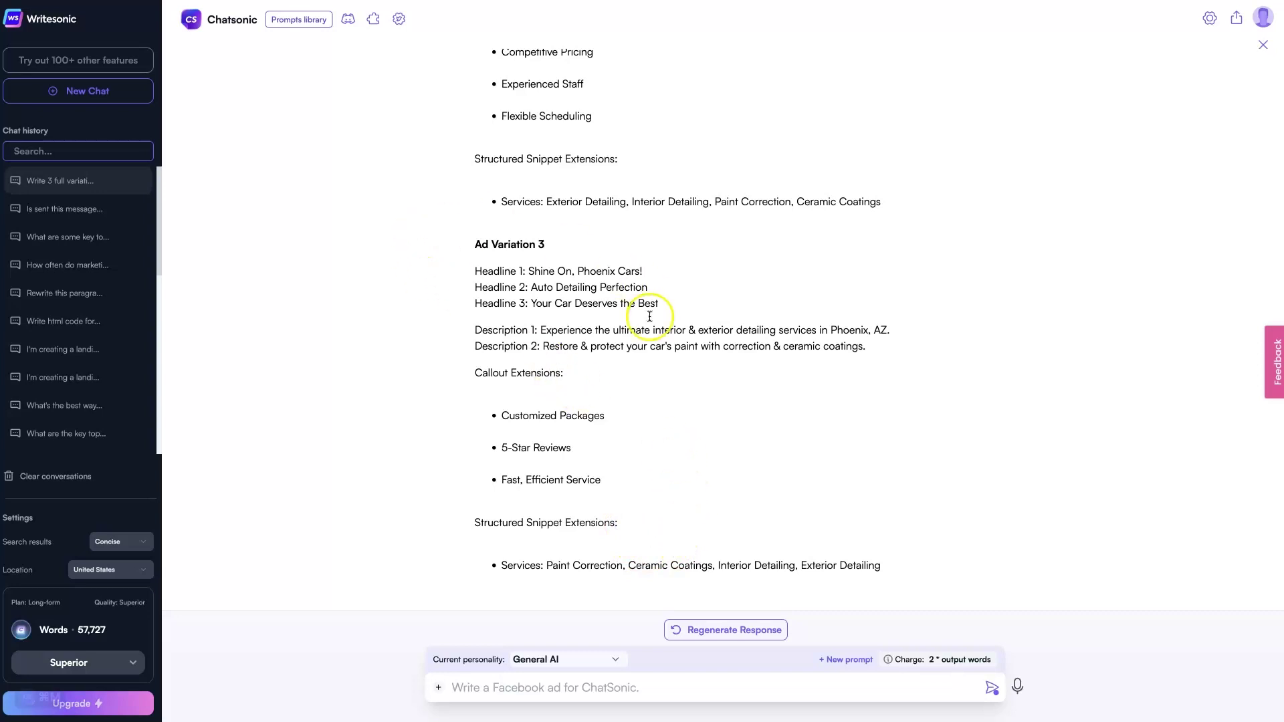
pyautogui.moveTo(615, 488); pyautogui.dragTo(503, 413)
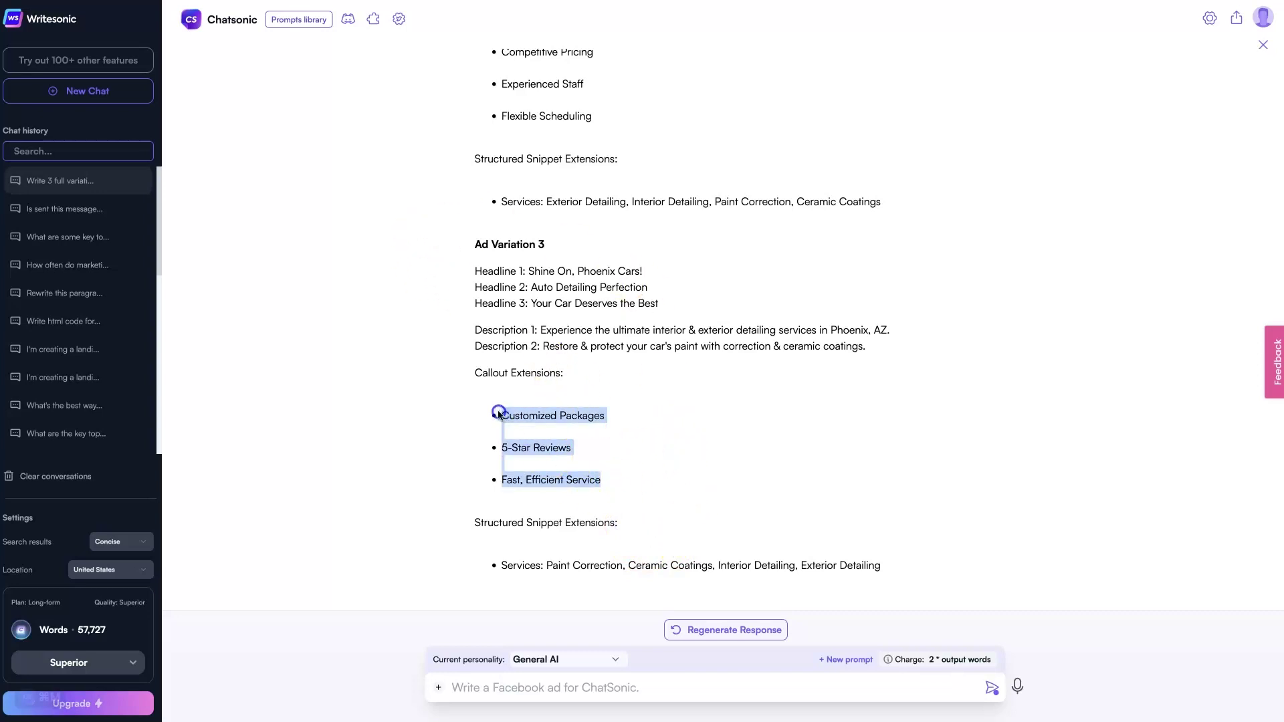
pyautogui.click(612, 487)
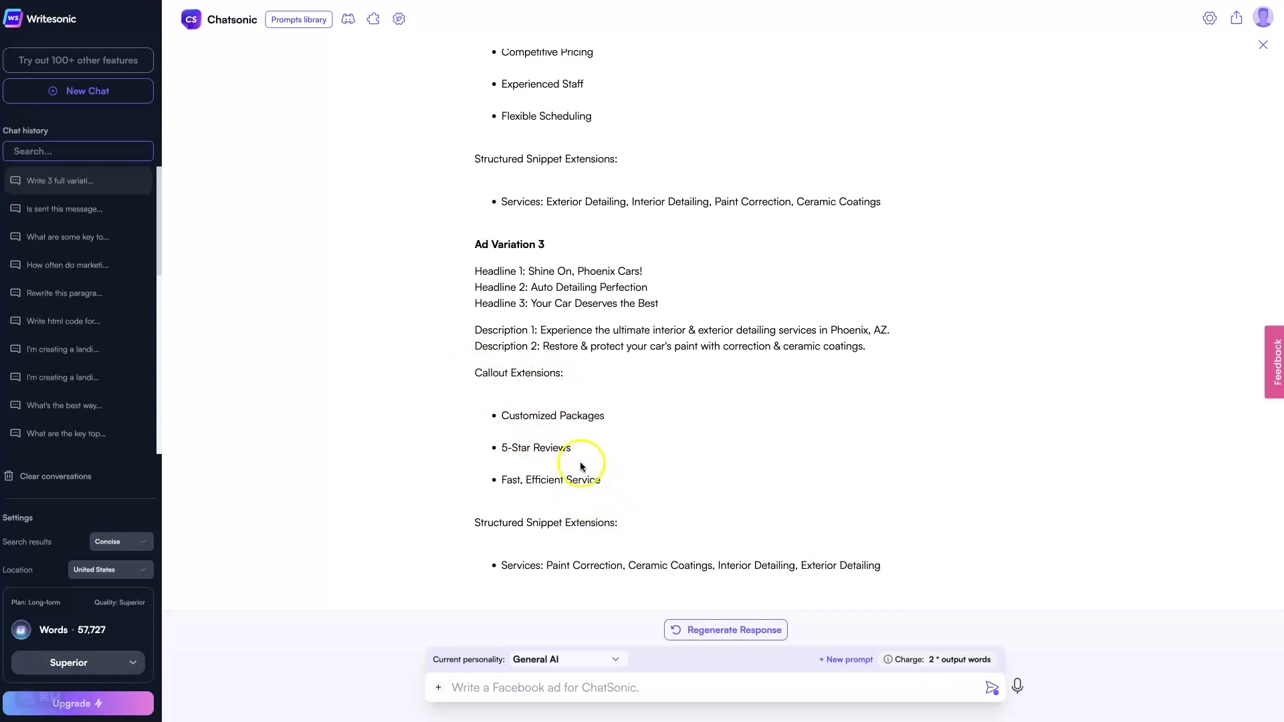
pyautogui.moveTo(574, 448); pyautogui.dragTo(519, 446)
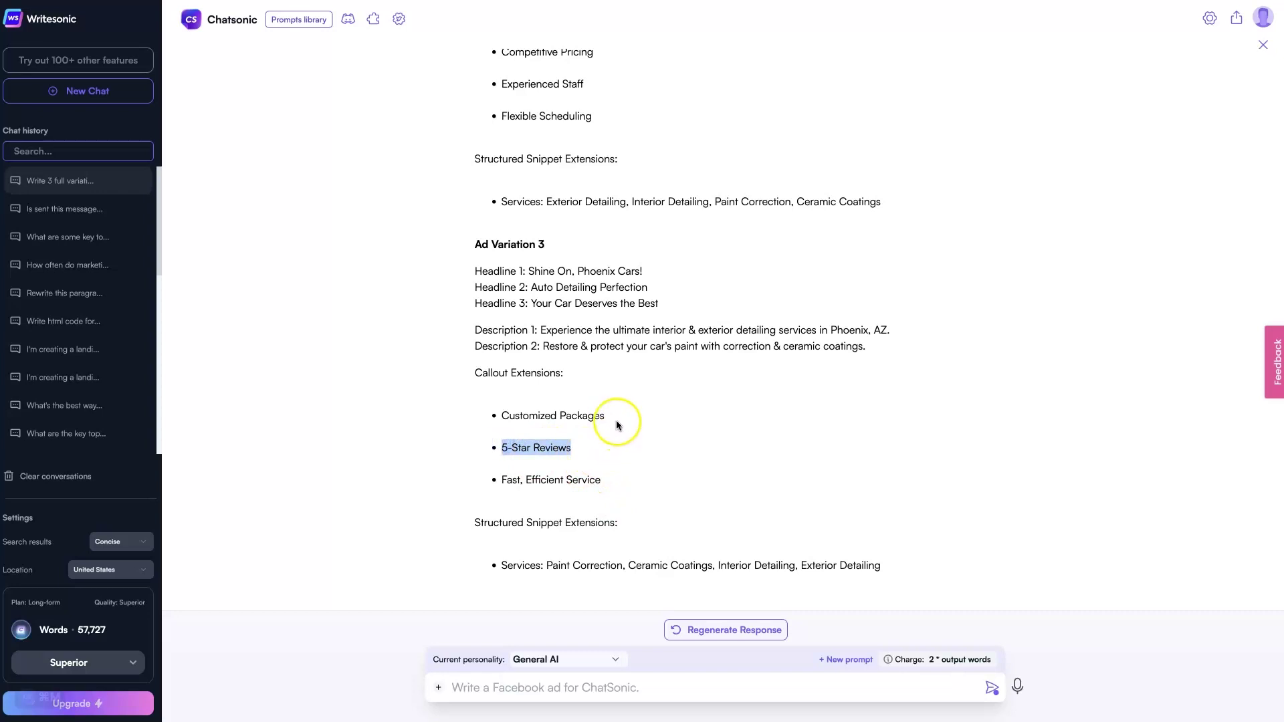
pyautogui.moveTo(613, 420); pyautogui.dragTo(504, 413)
pyautogui.click(607, 471)
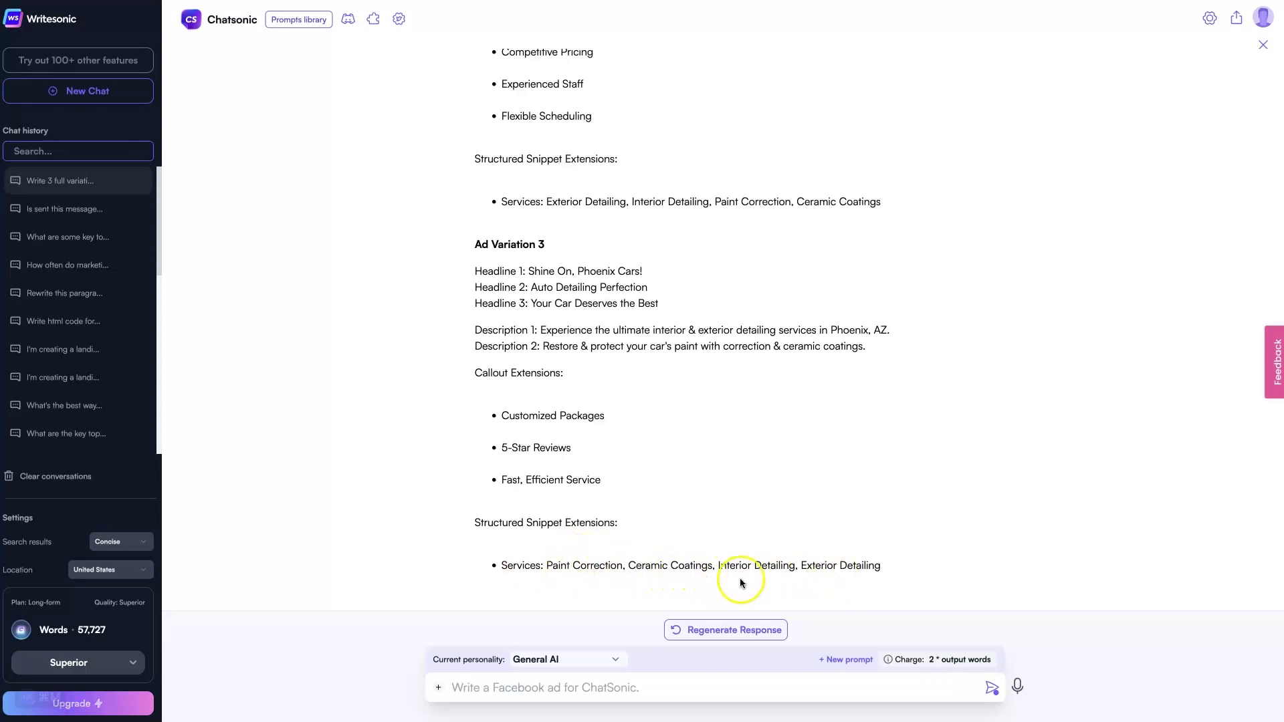
# Scroll up past the three ad variations to the original prompt, then switch to the Google Docs copy.
pyautogui.scroll(1, 646, 468)
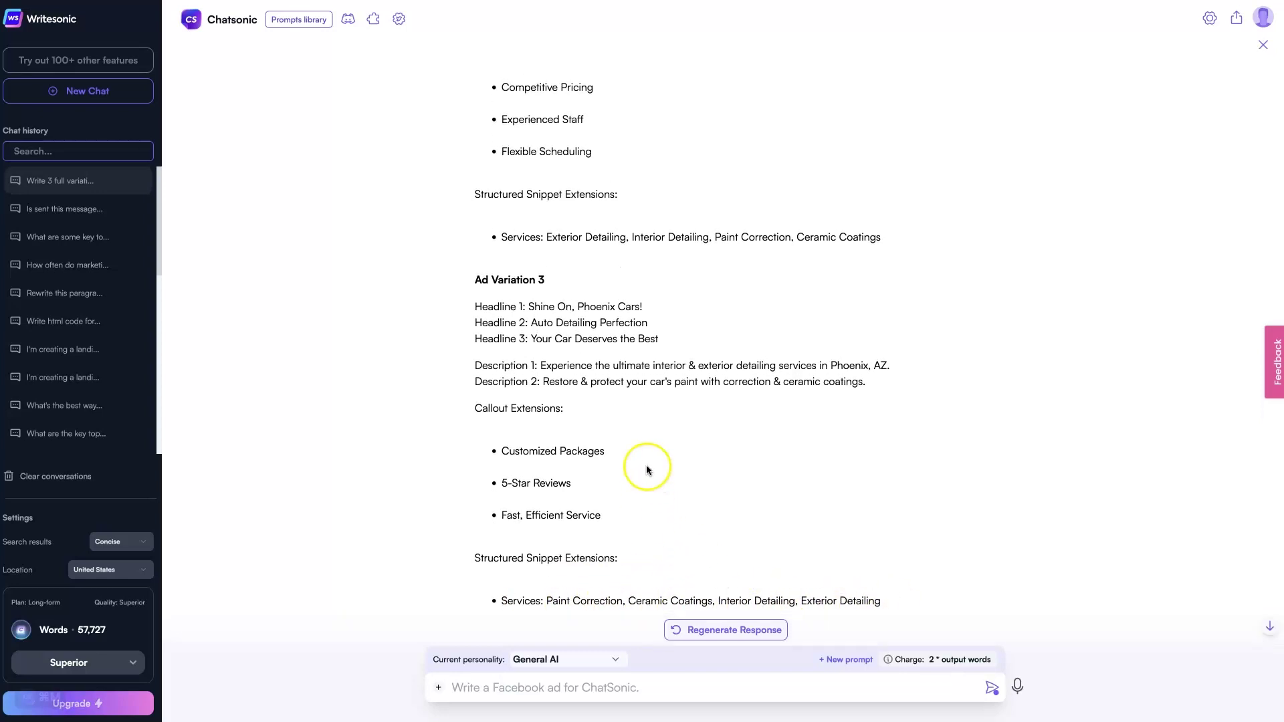
pyautogui.scroll(1, 582, 272)
pyautogui.scroll(3, 582, 273)
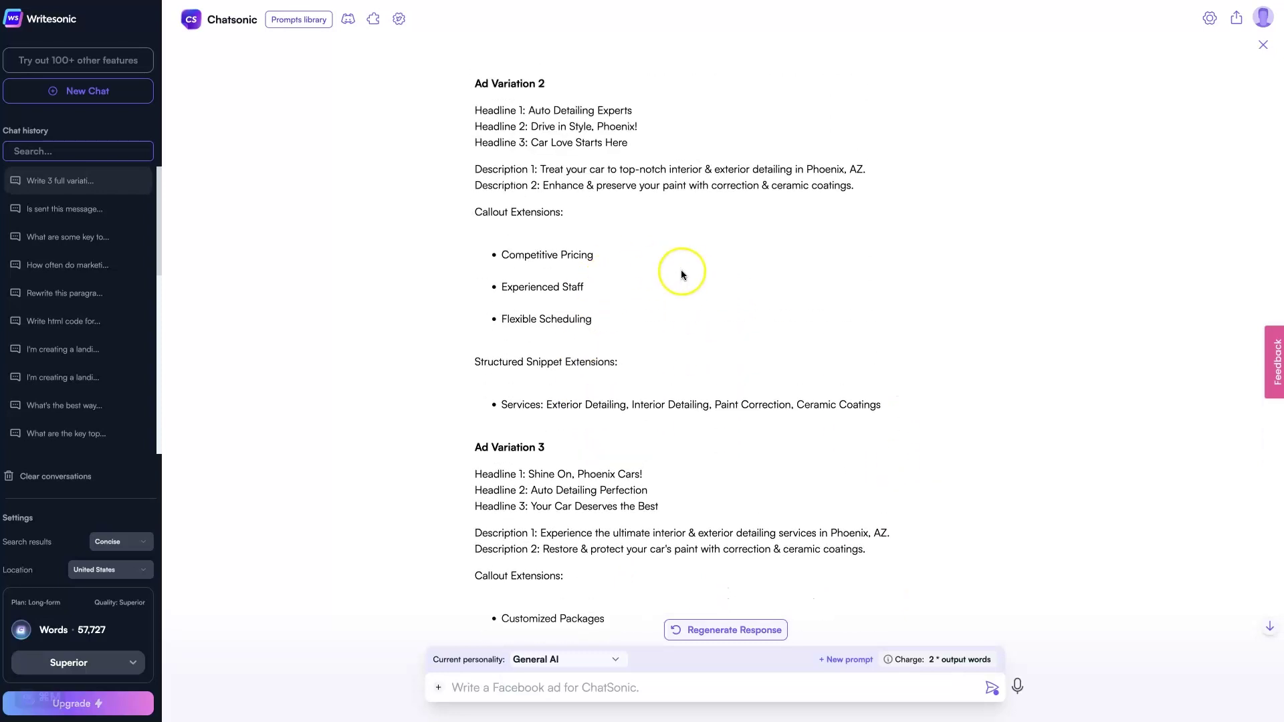
pyautogui.scroll(2, 582, 260)
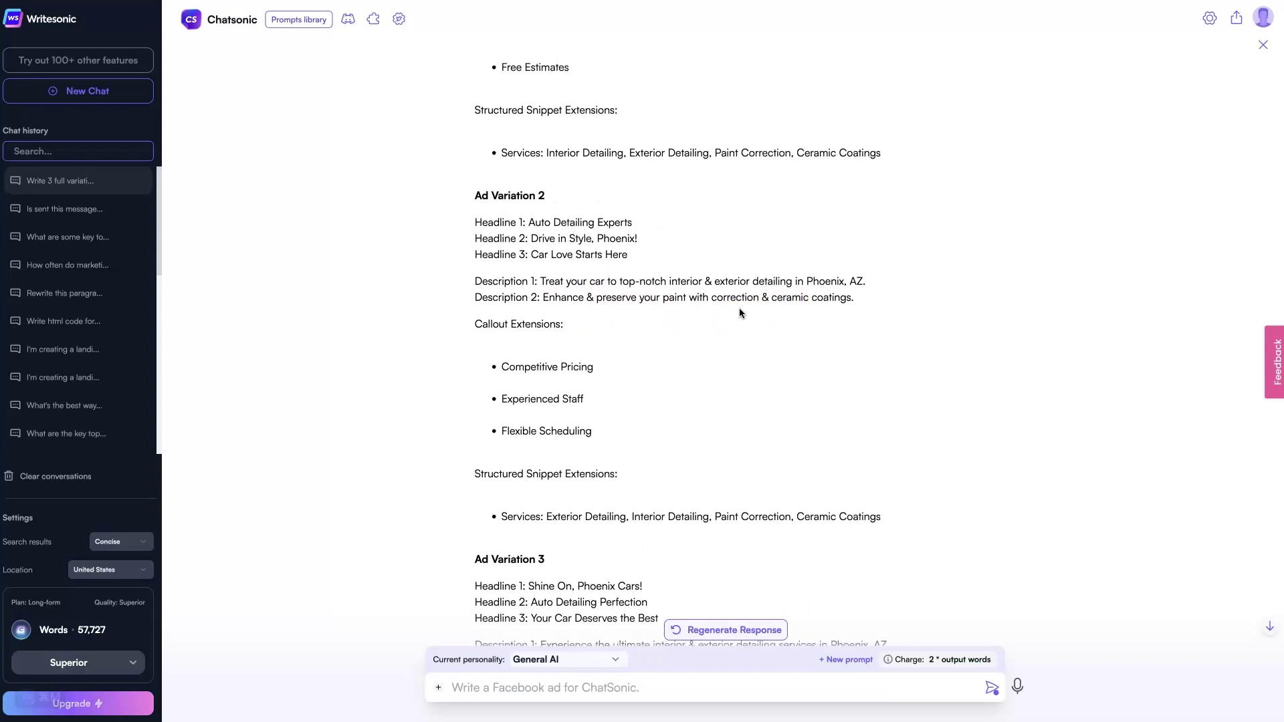
pyautogui.scroll(1, 739, 311)
pyautogui.scroll(1, 710, 380)
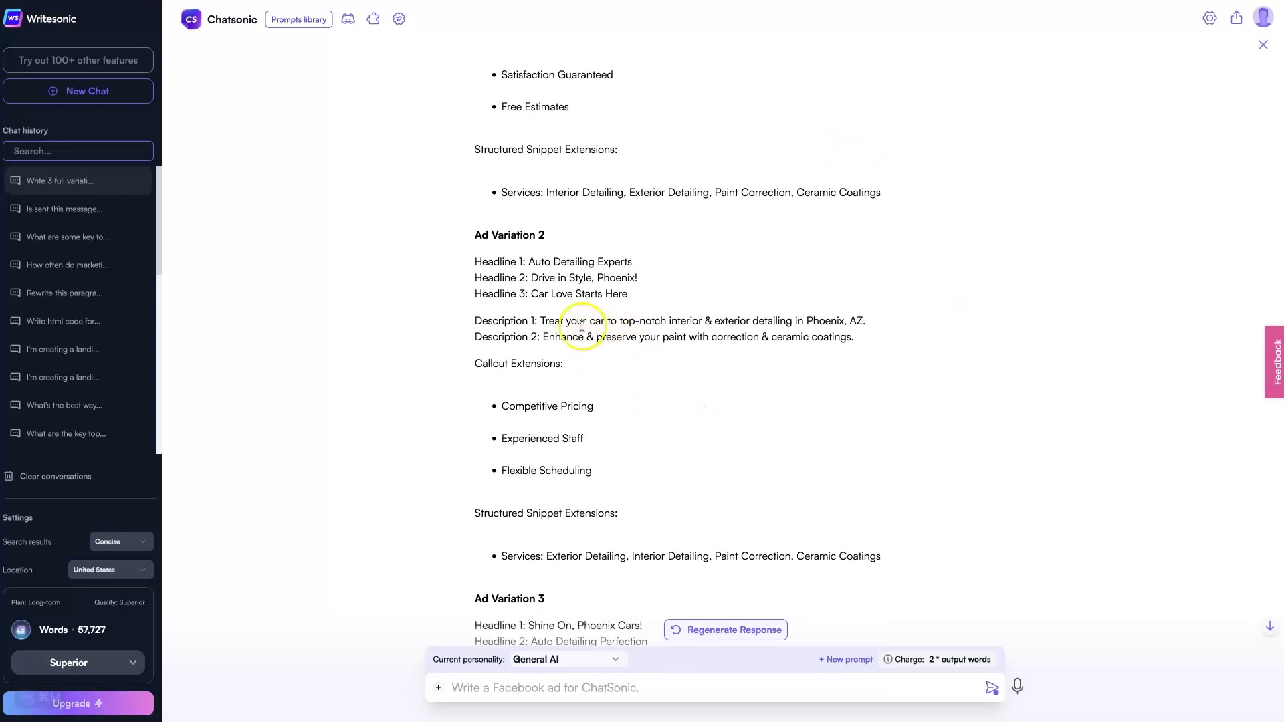
pyautogui.scroll(5, 580, 323)
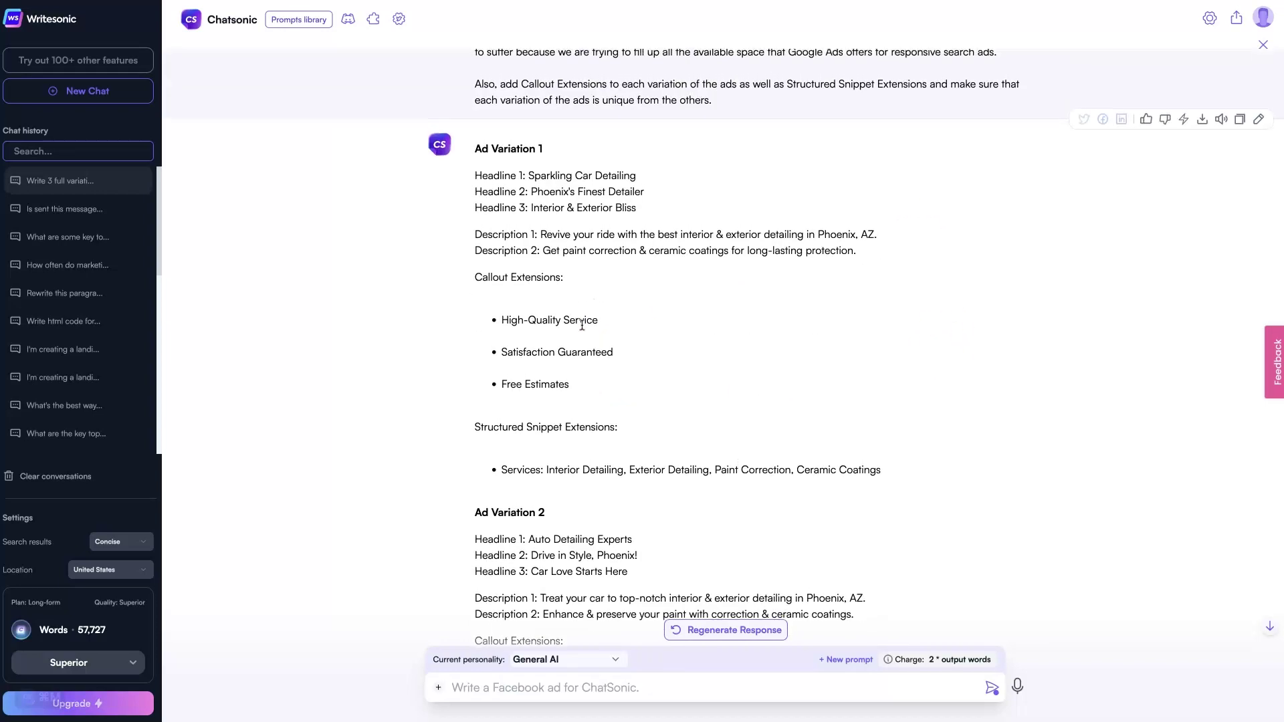
pyautogui.scroll(-1, 826, 332)
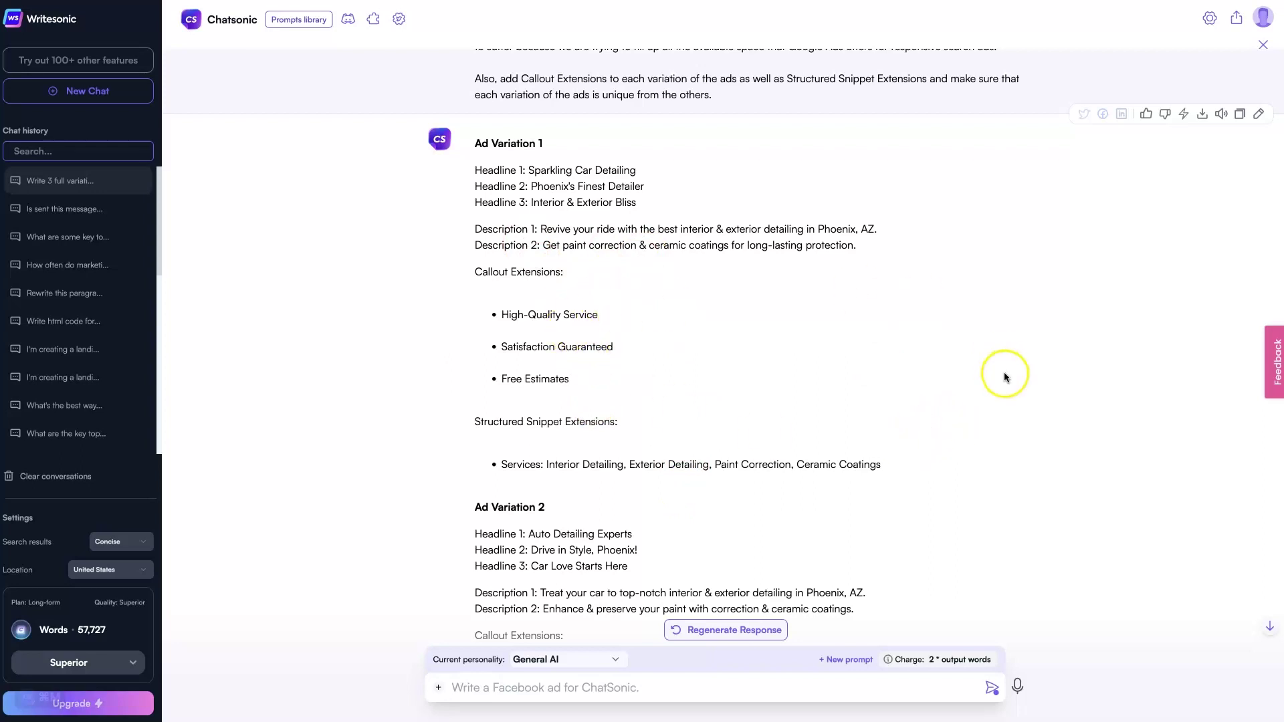
pyautogui.scroll(3, 610, 422)
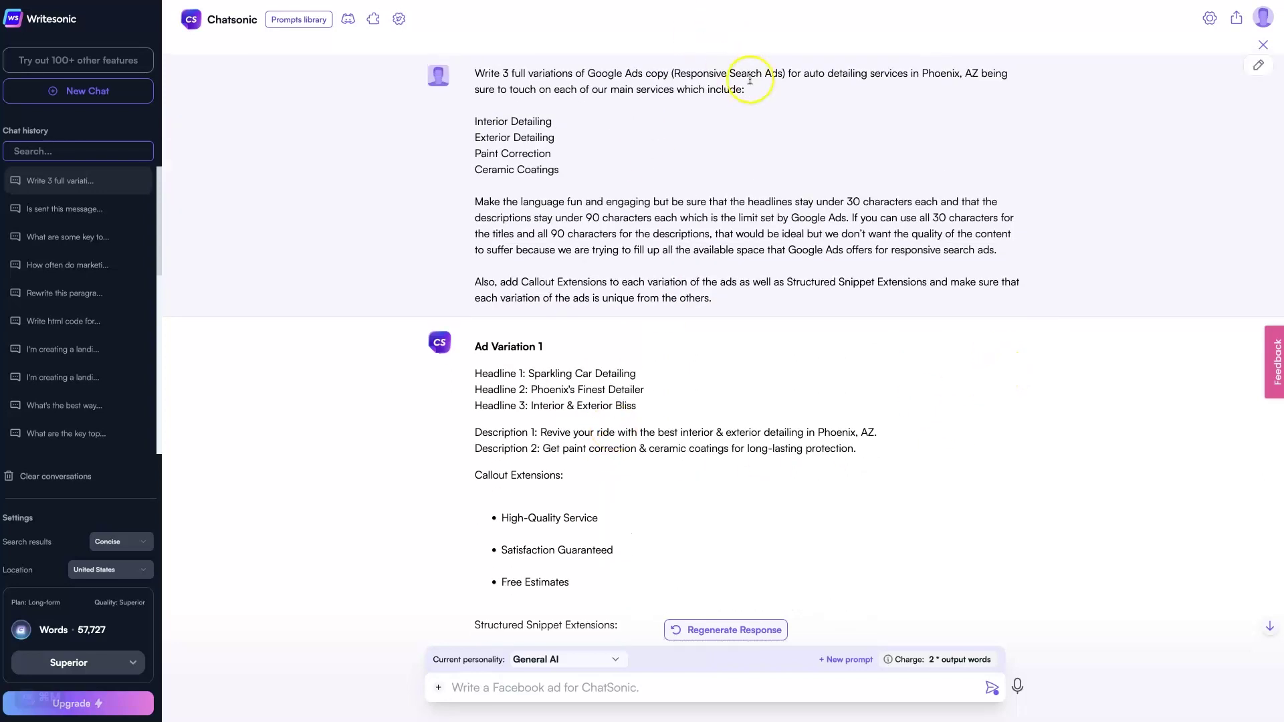
pyautogui.press('super+Tab')
pyautogui.scroll(2, 604, 357)
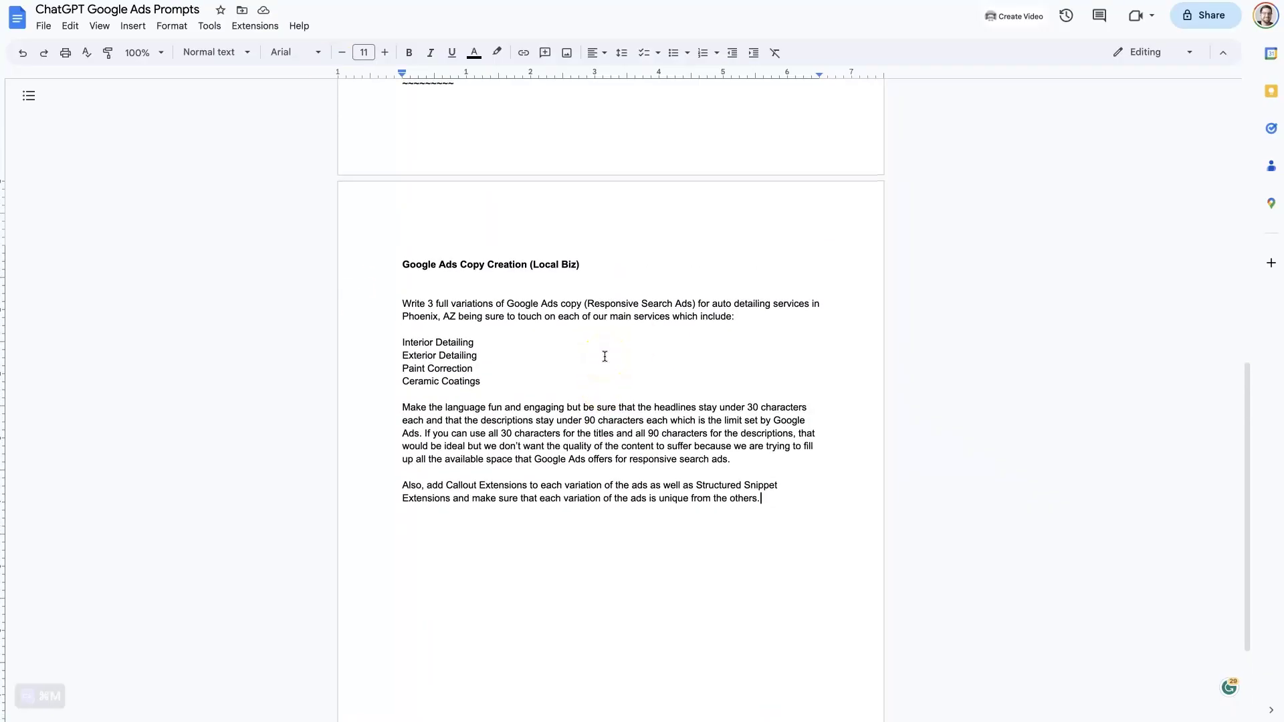
# Highlight the [keyword] placeholder and the three [service category] placeholders in the Local Biz template.
pyautogui.scroll(1, 590, 353)
pyautogui.scroll(-6, 589, 348)
pyautogui.scroll(1, 587, 361)
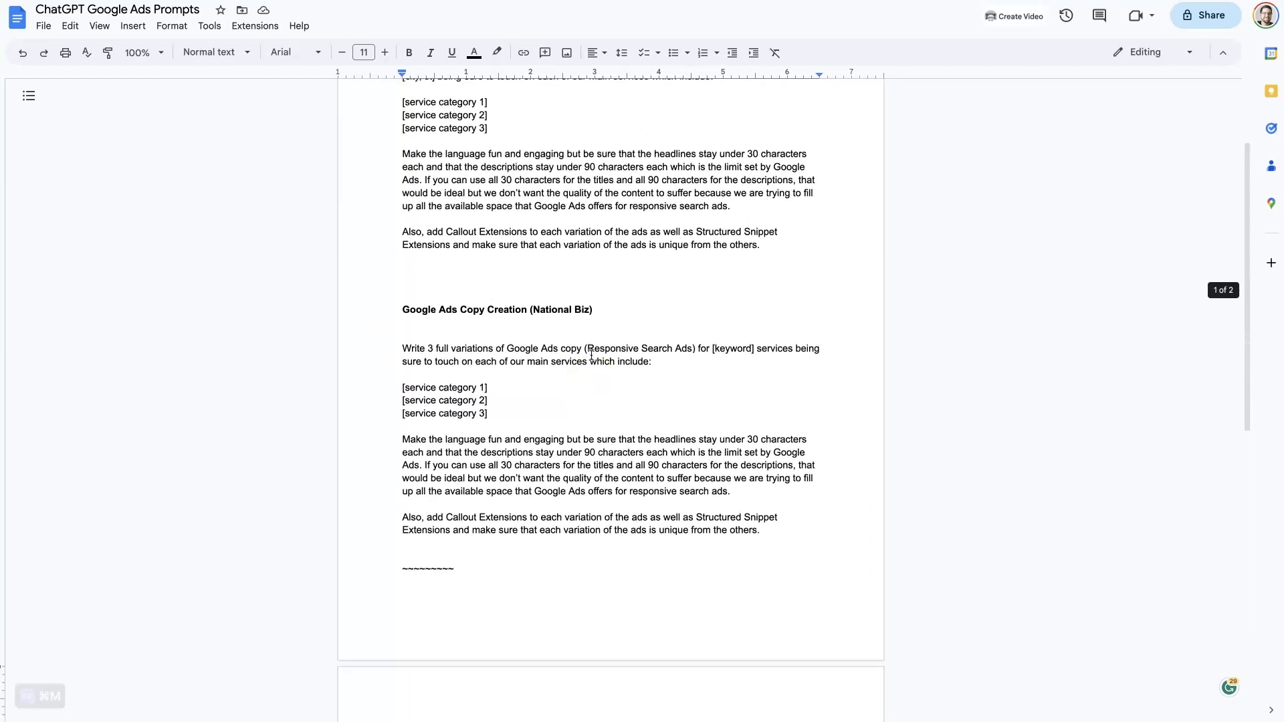
pyautogui.scroll(2, 588, 361)
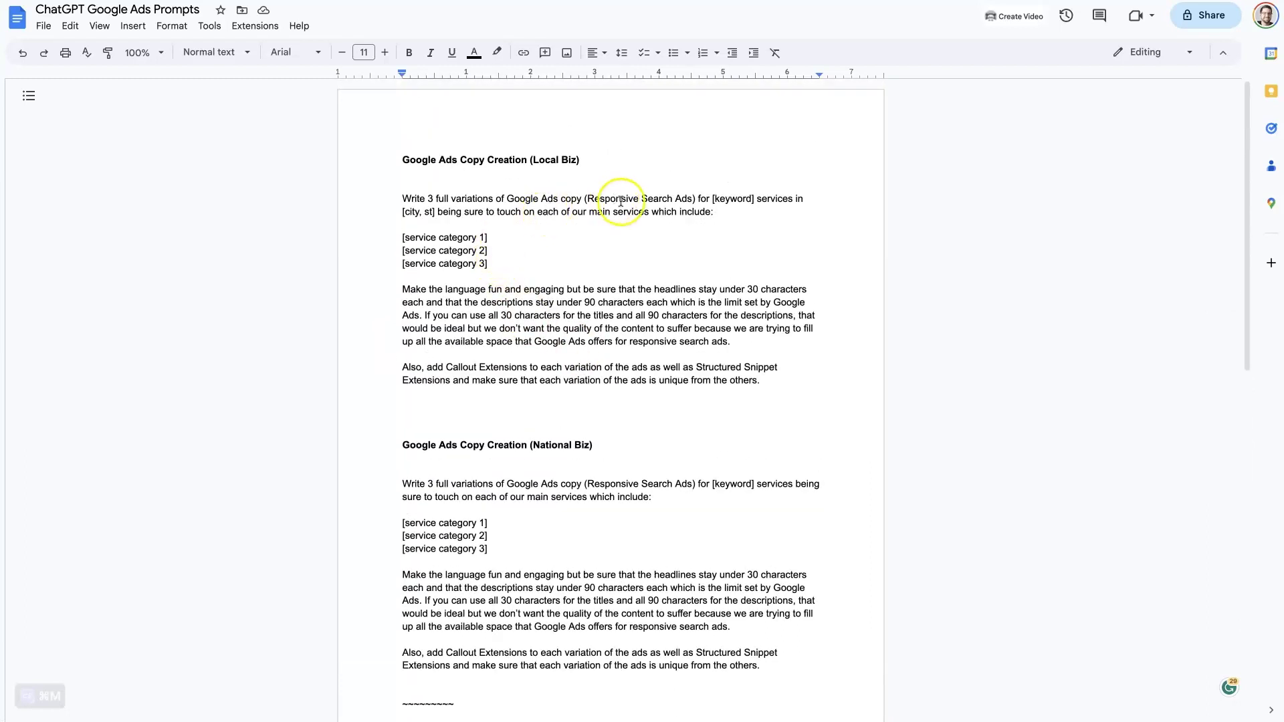
pyautogui.moveTo(712, 200); pyautogui.dragTo(754, 200)
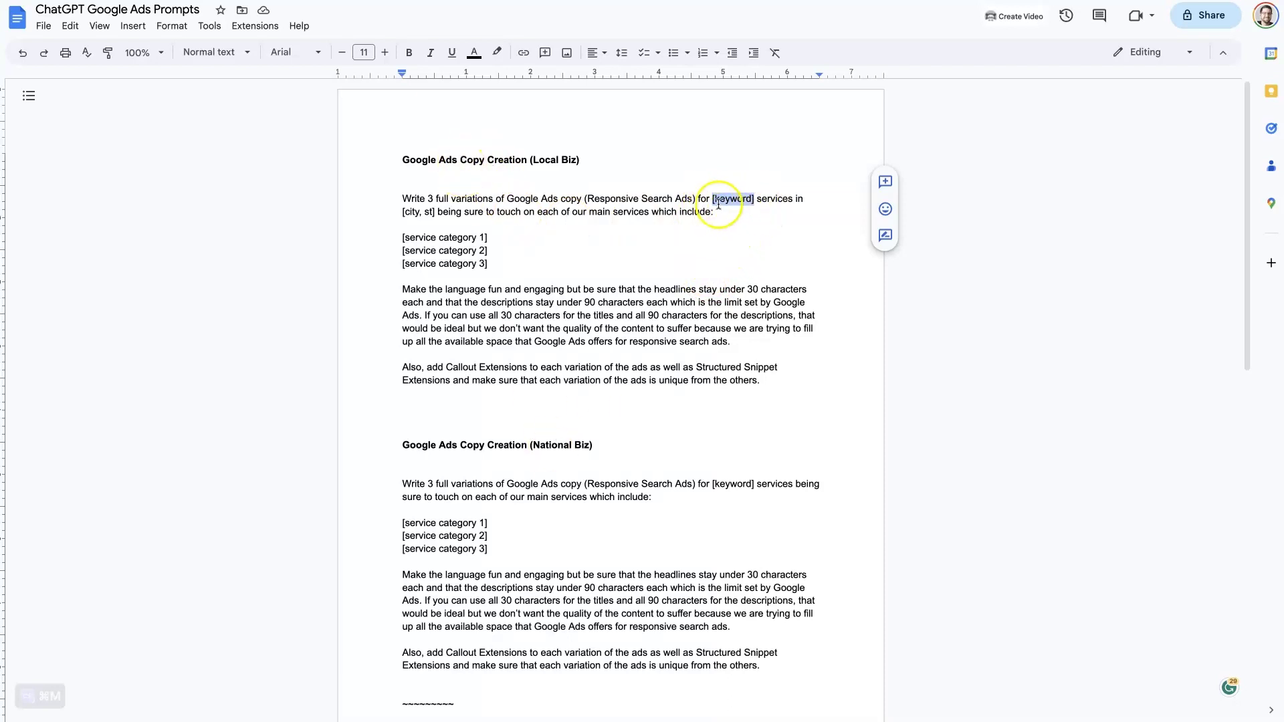
pyautogui.moveTo(493, 239); pyautogui.dragTo(389, 243)
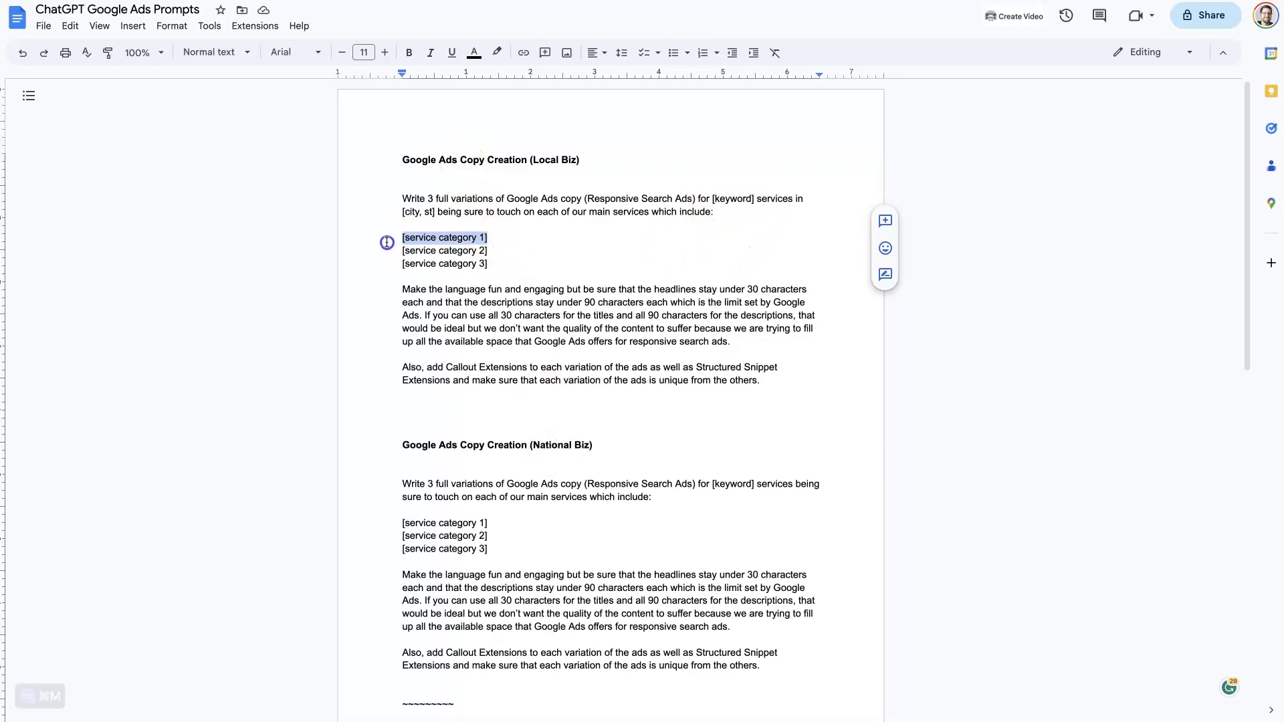
pyautogui.moveTo(495, 250); pyautogui.dragTo(347, 249)
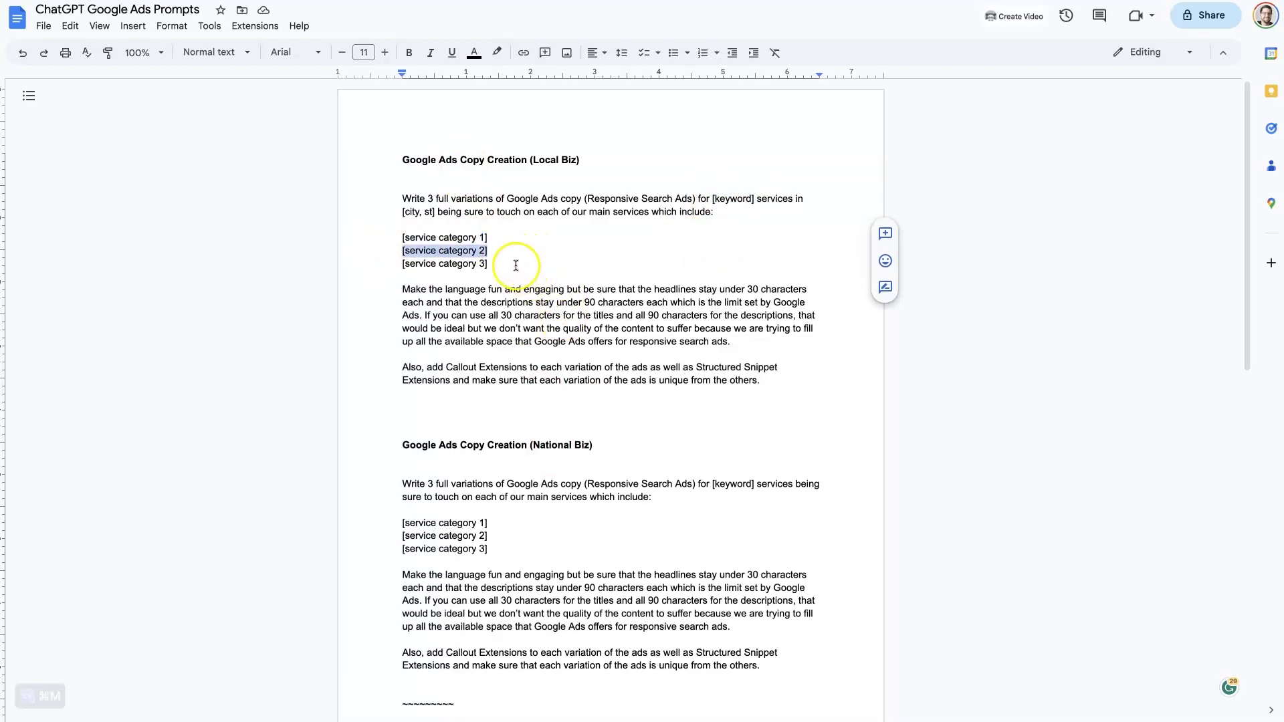
pyautogui.moveTo(509, 266); pyautogui.dragTo(332, 266)
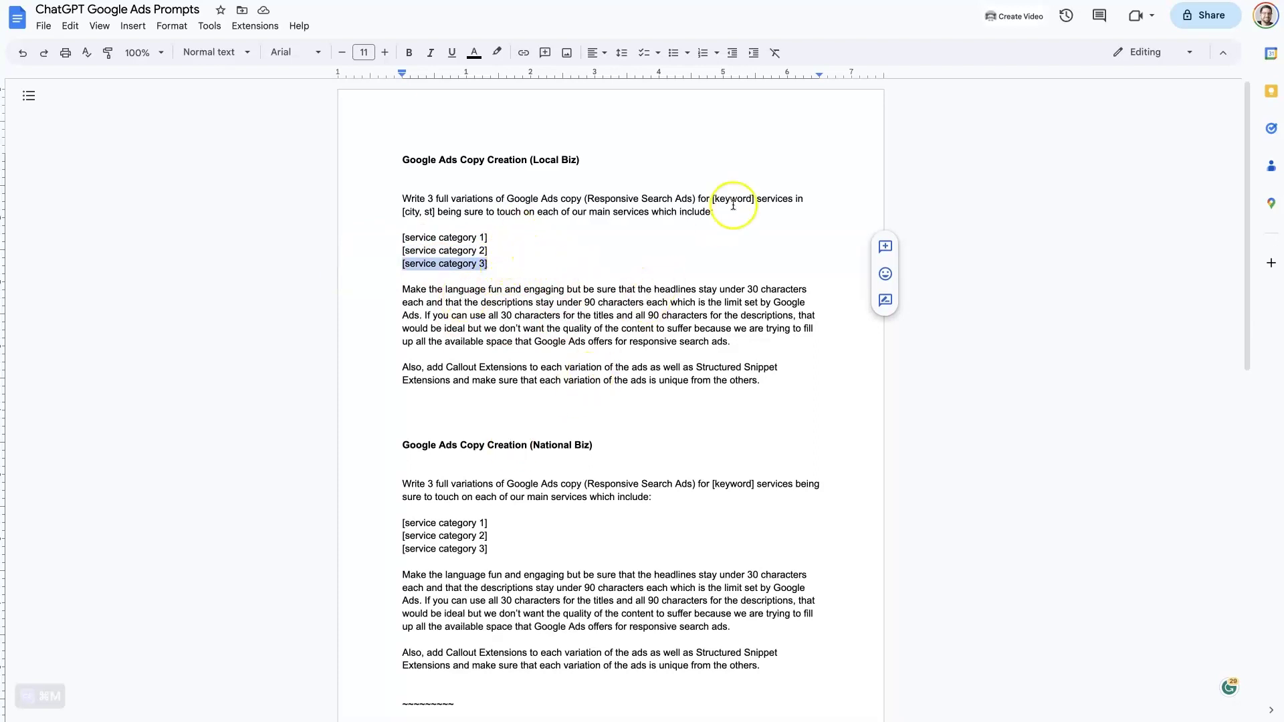
# Highlight [keyword] and the service category lines again, then clear the selection.
pyautogui.moveTo(742, 199); pyautogui.dragTo(712, 198)
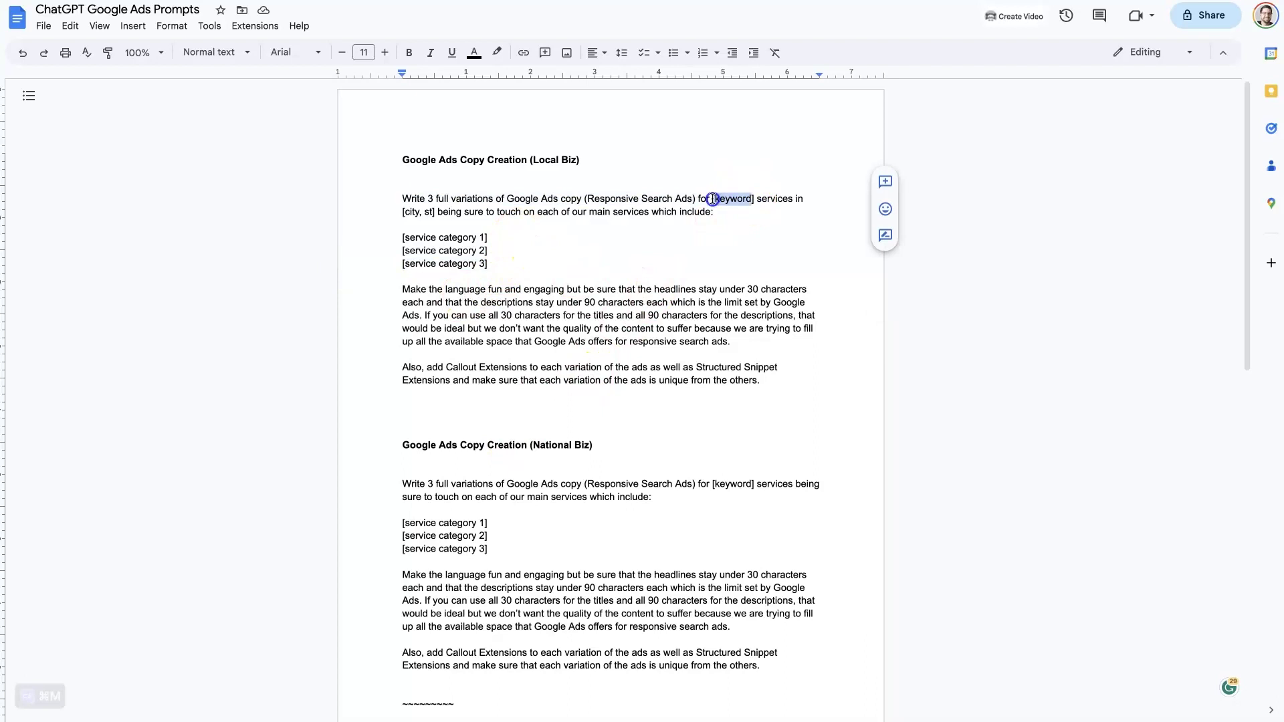
pyautogui.moveTo(339, 235); pyautogui.dragTo(359, 265)
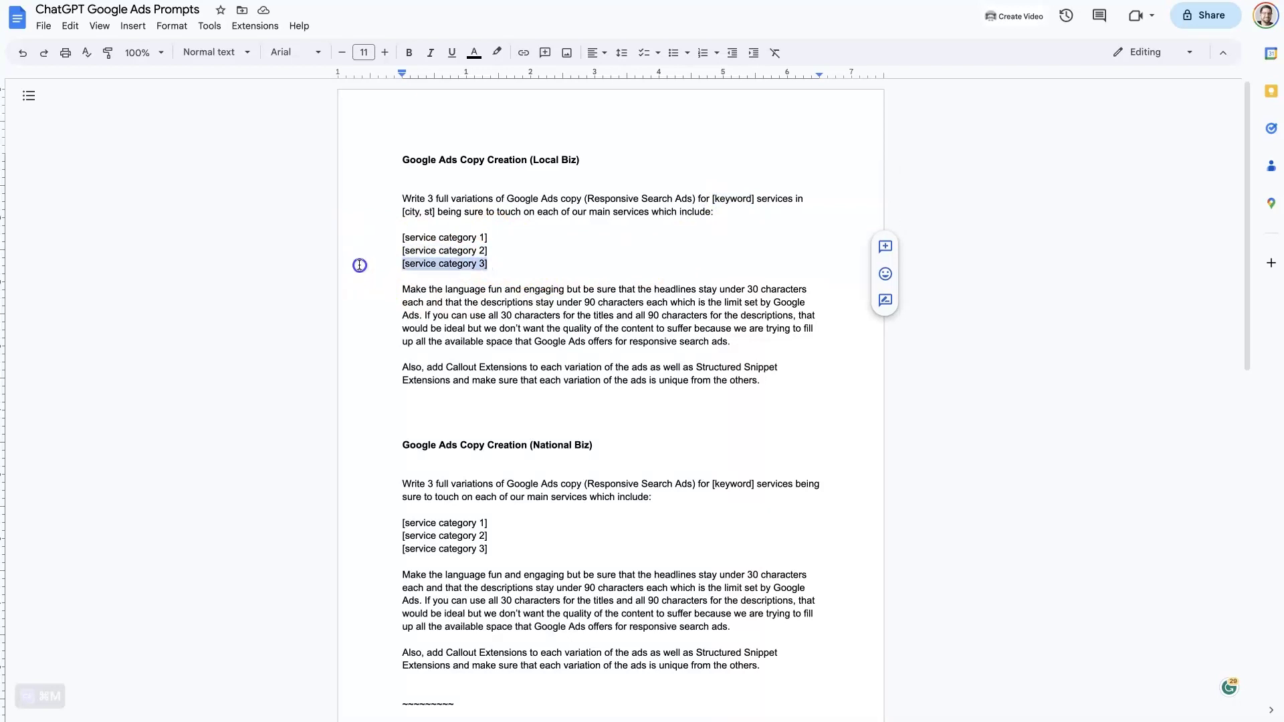
pyautogui.click(513, 261)
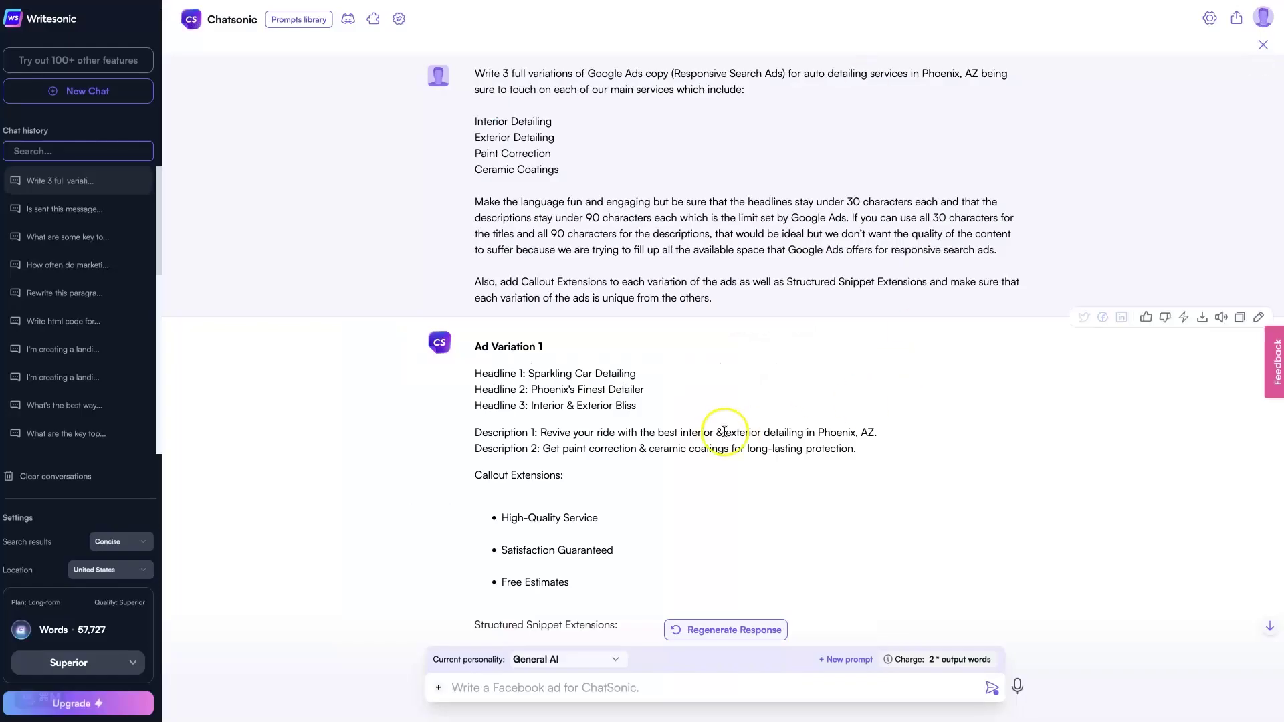
# Scroll down to Ad Variation 3's callouts and structured snippets, then open the free course page.
pyautogui.scroll(-12, 725, 432)
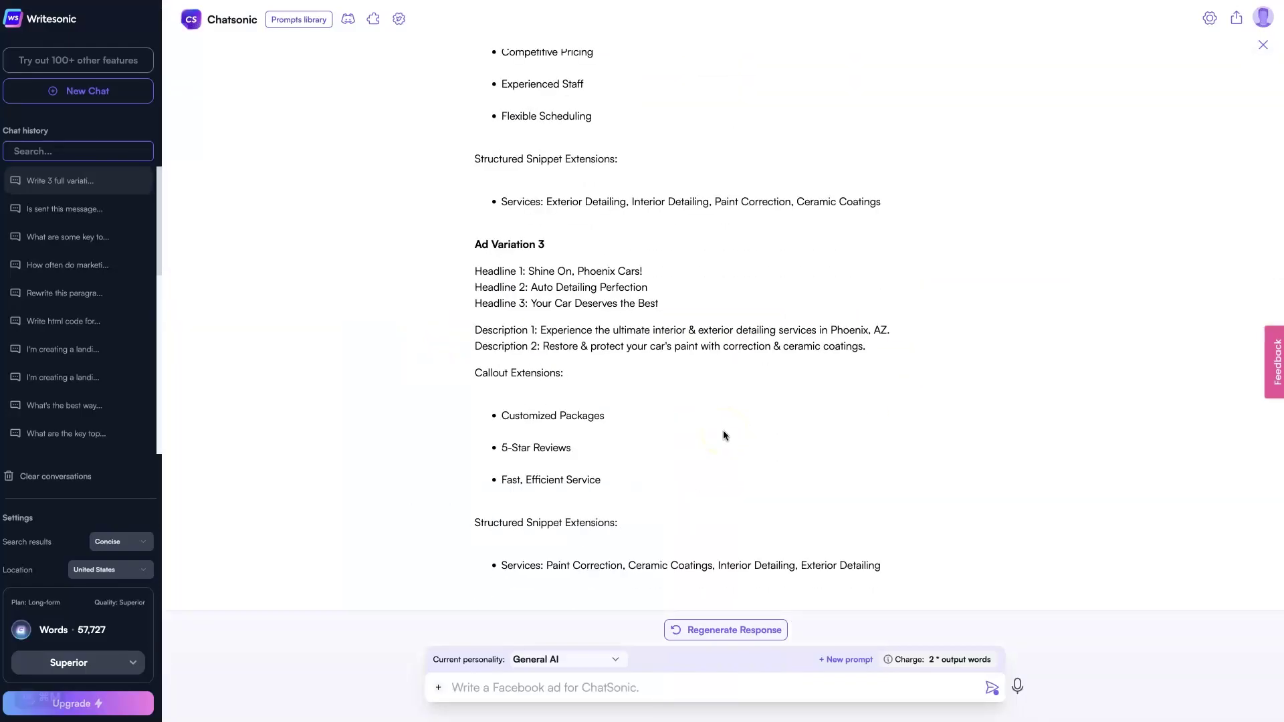
pyautogui.click(397, 425)
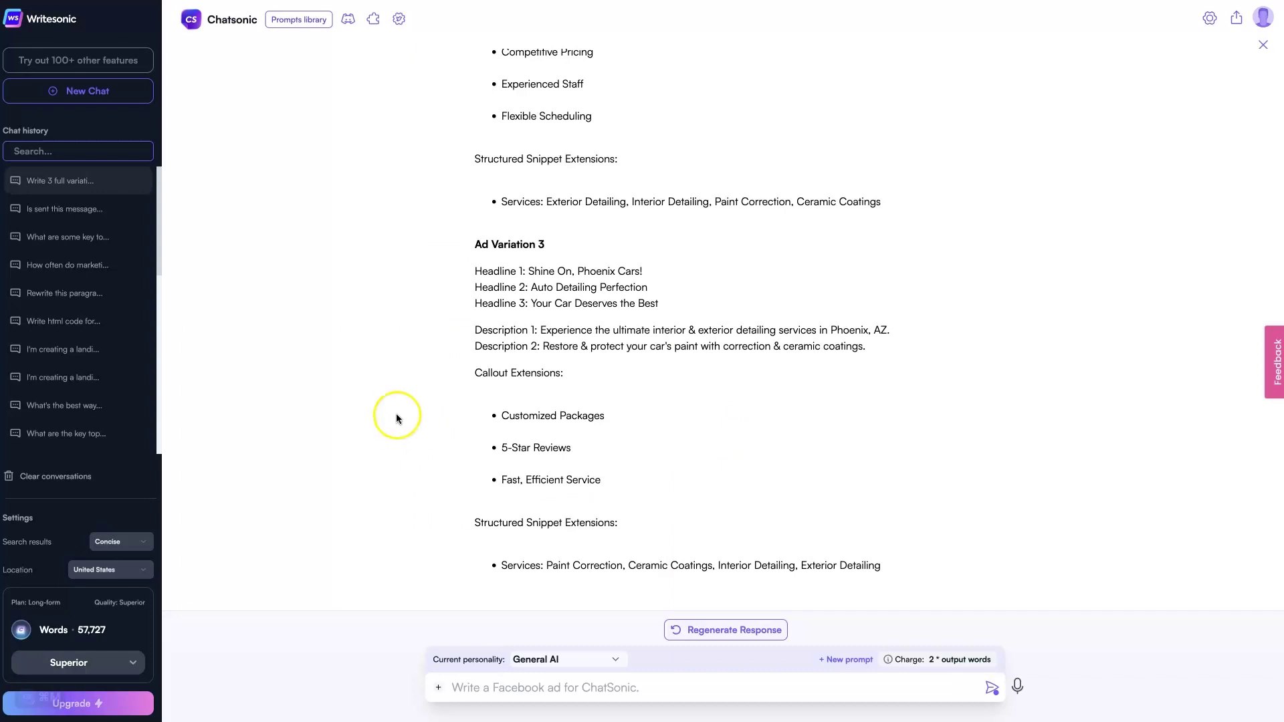